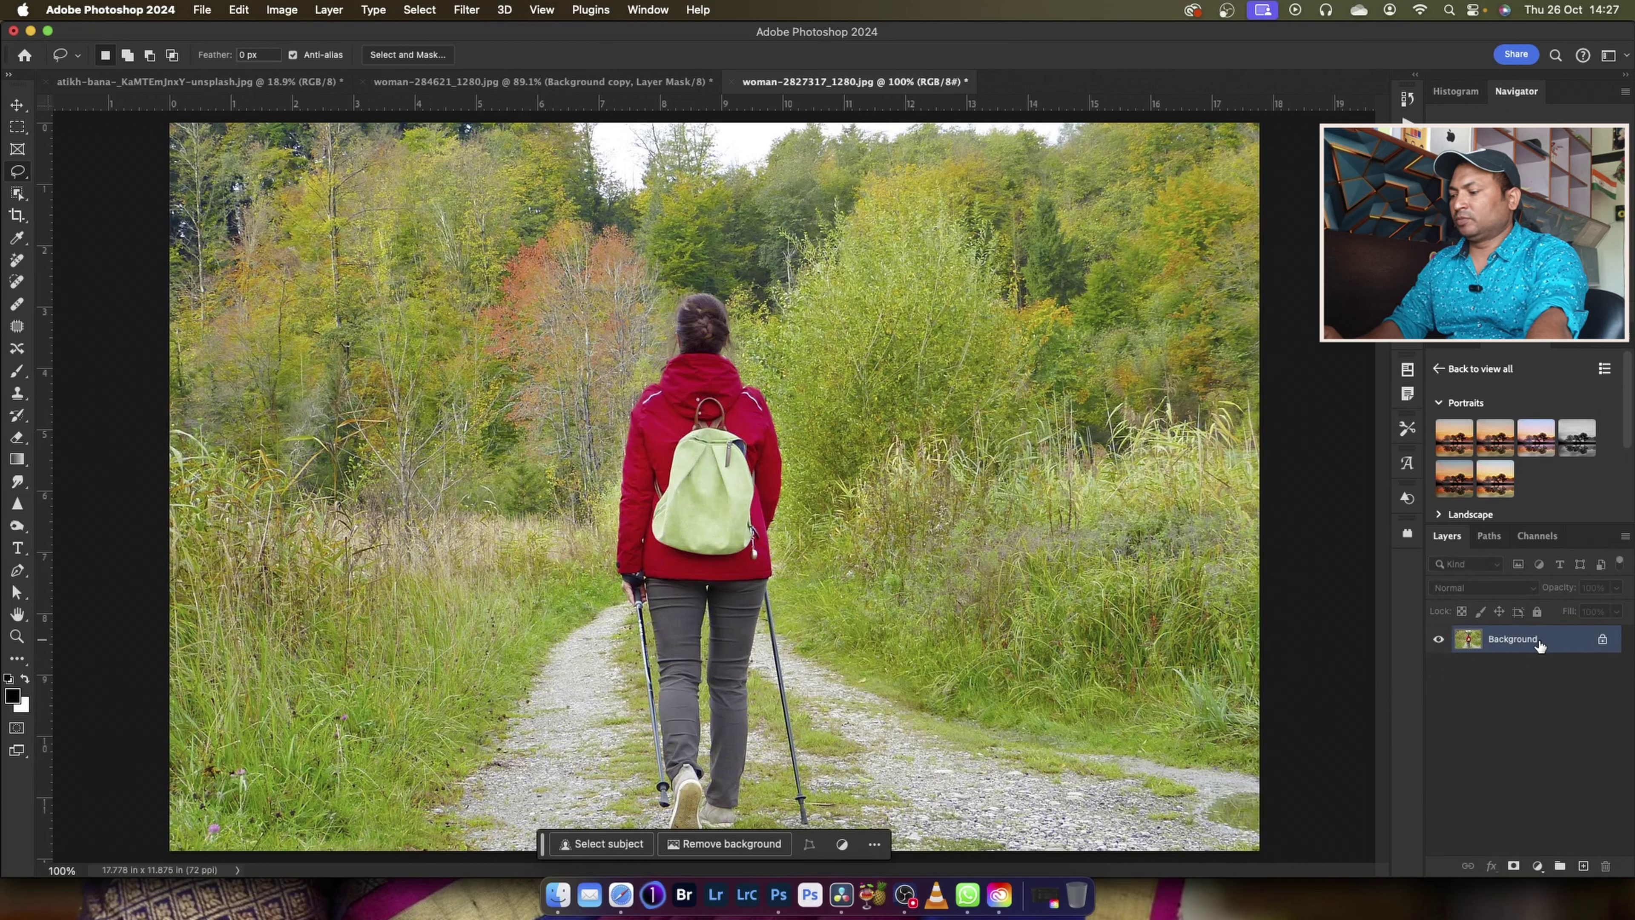
Duplicate the hiker photo to Layer 1 and apply Camera Raw Lens Blur at amount 50, boost 50.
key("super+j")
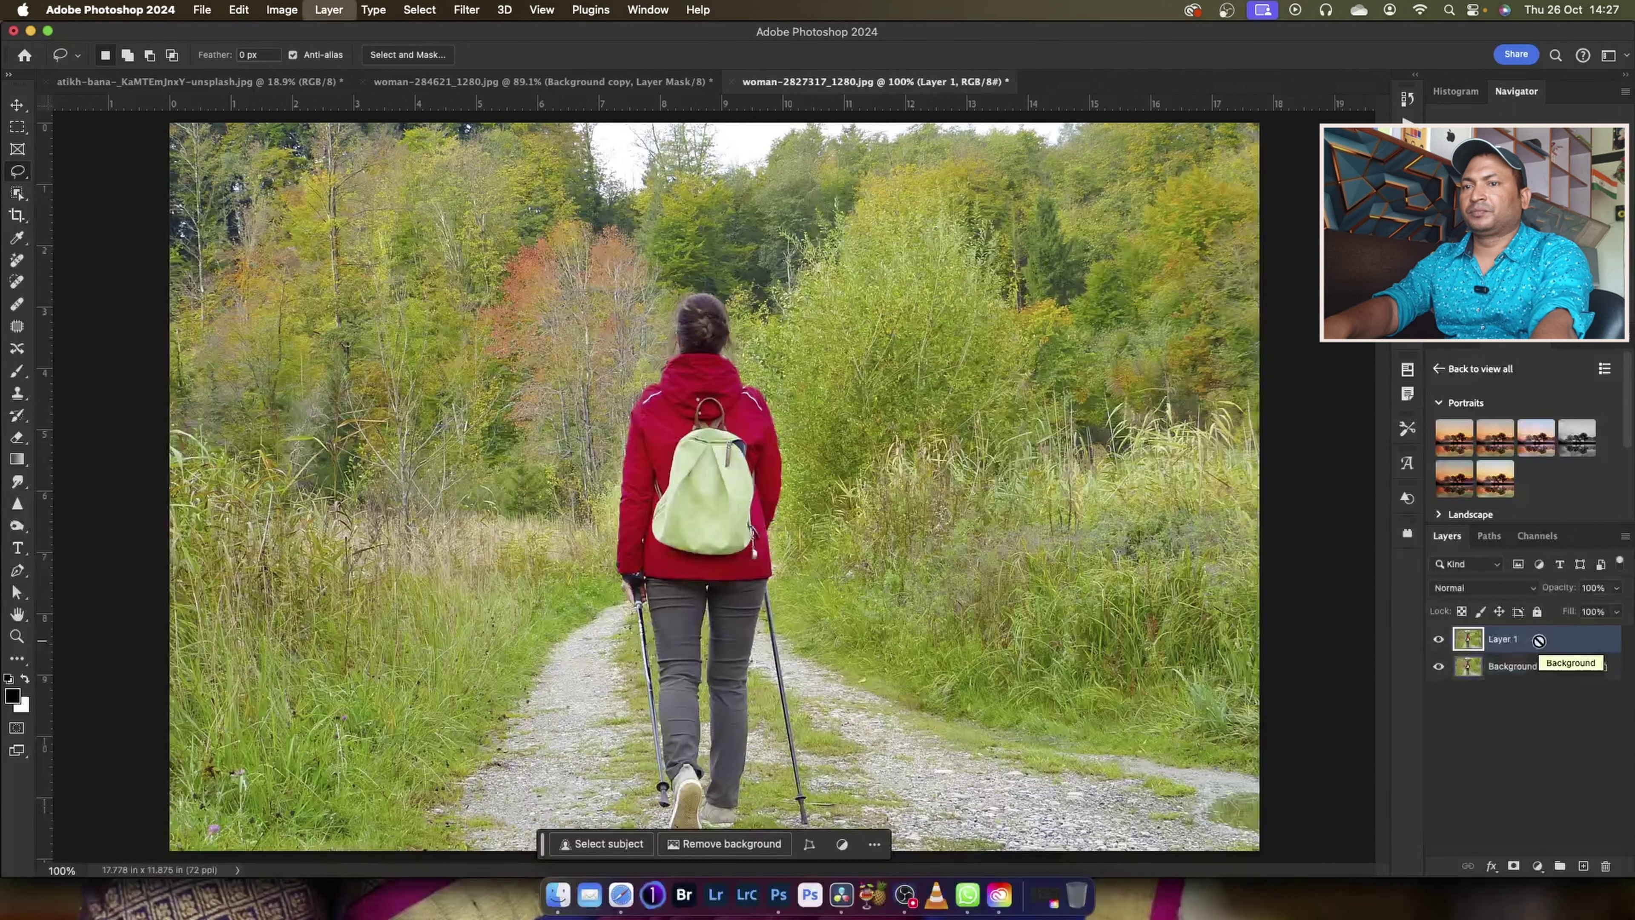
left_click(467, 10)
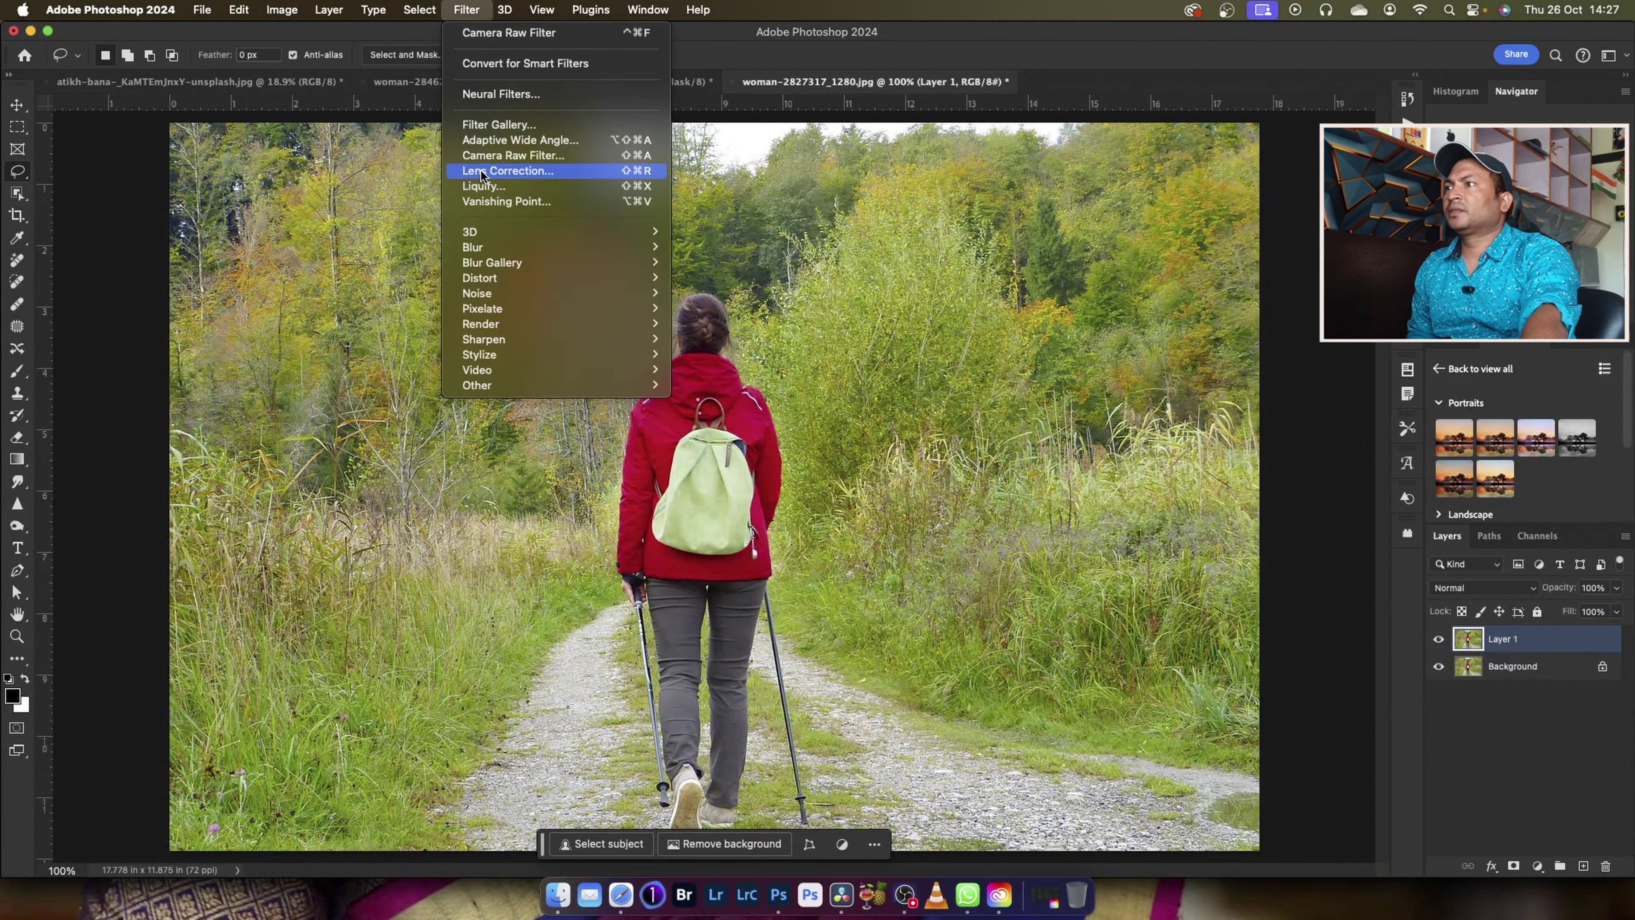
left_click(490, 155)
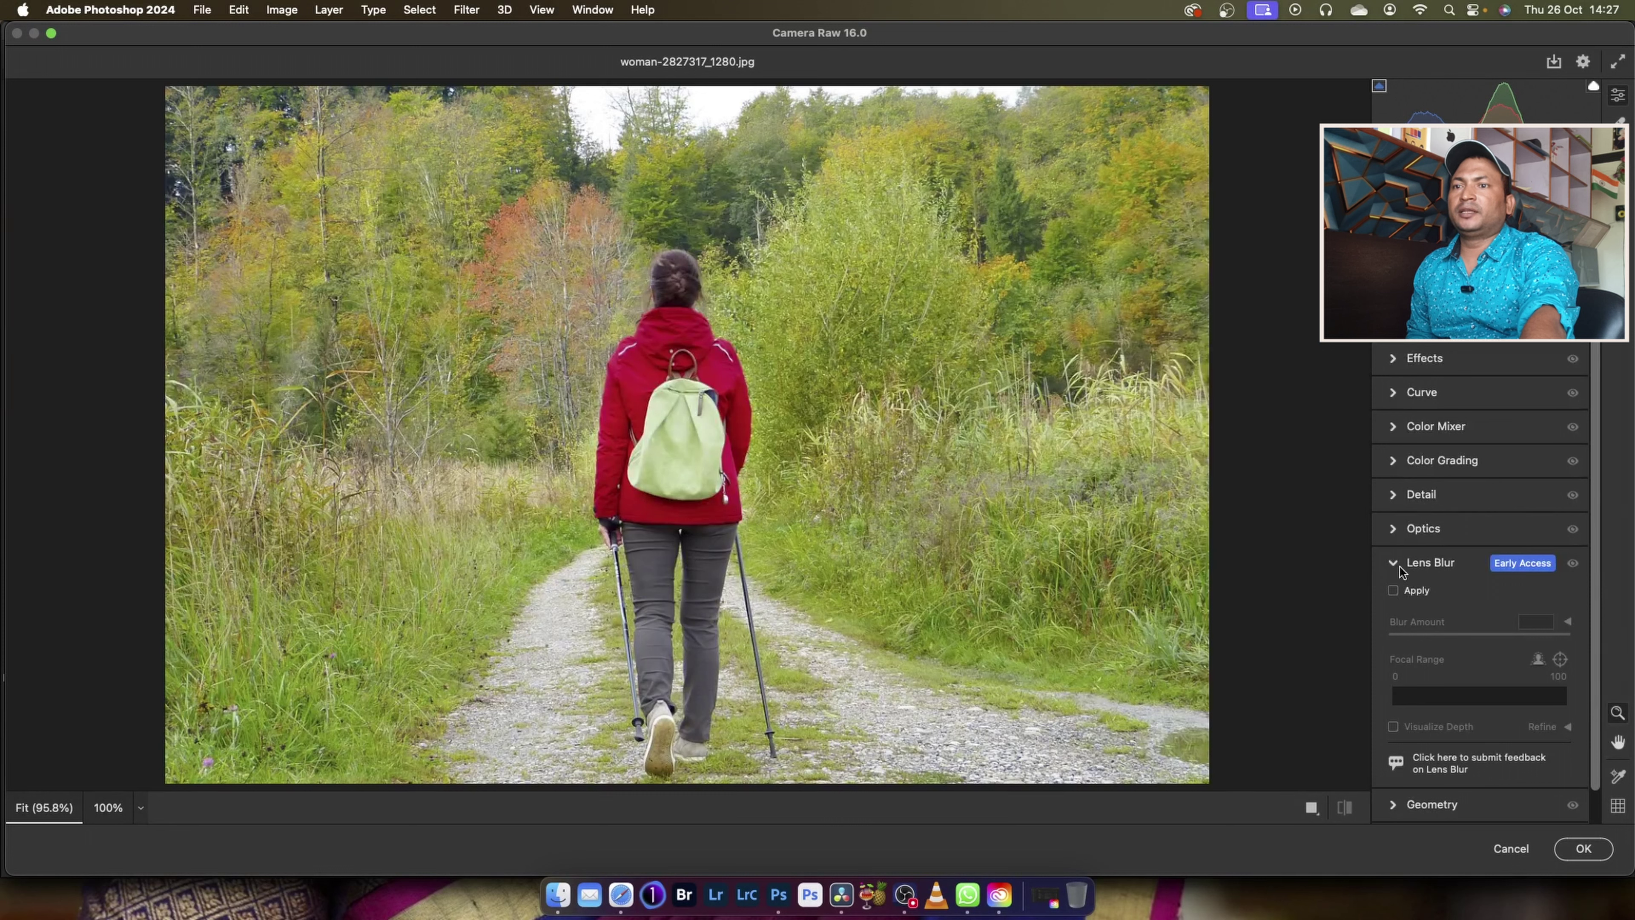
left_click(1393, 591)
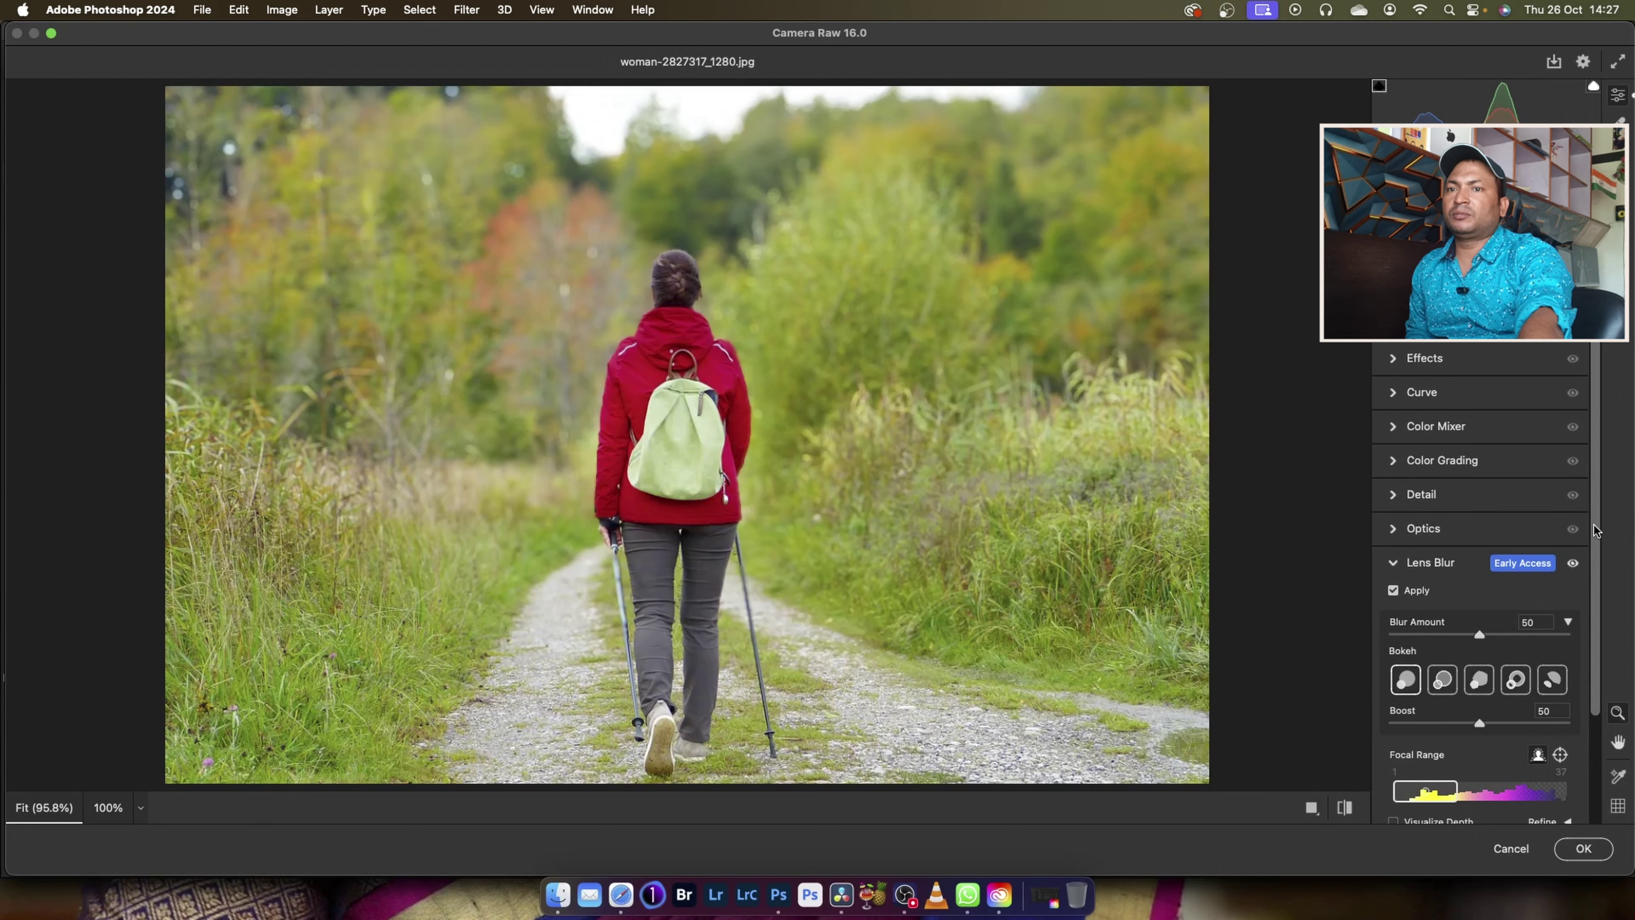
Set Lens Blur amount to 52, choose the second circular bokeh shape, and set Boost to 62.
scroll(1595, 530, "down", 3)
scroll(1595, 529, "down", 2)
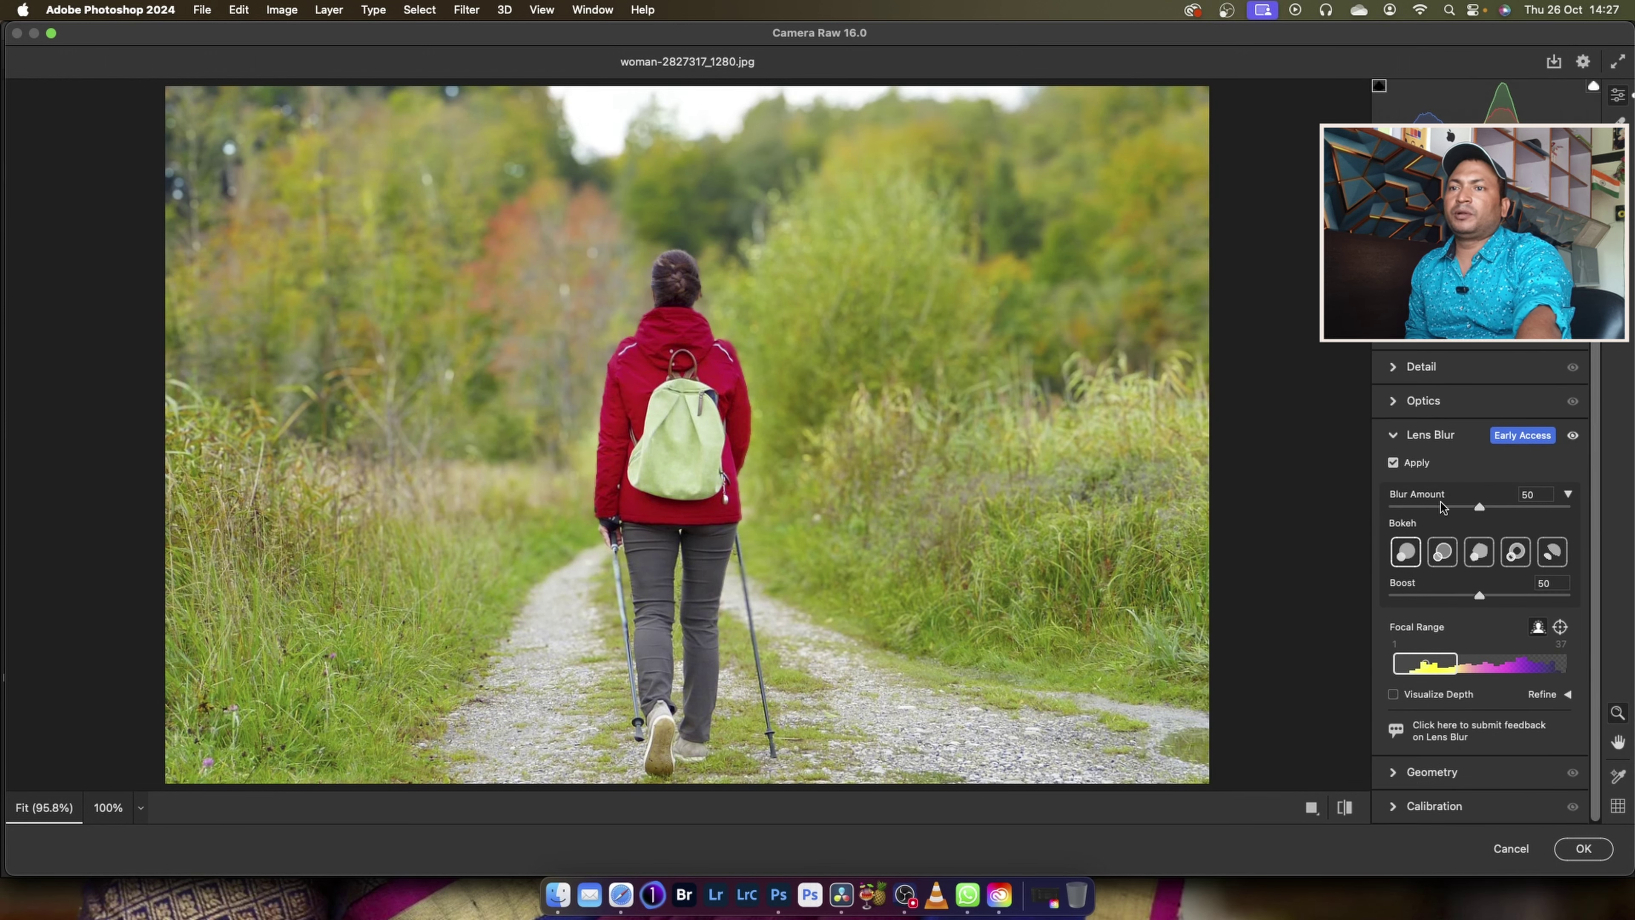
mouse_move(1479, 509)
left_mouse_down()
mouse_move(1459, 510)
mouse_move(1482, 509)
left_mouse_up()
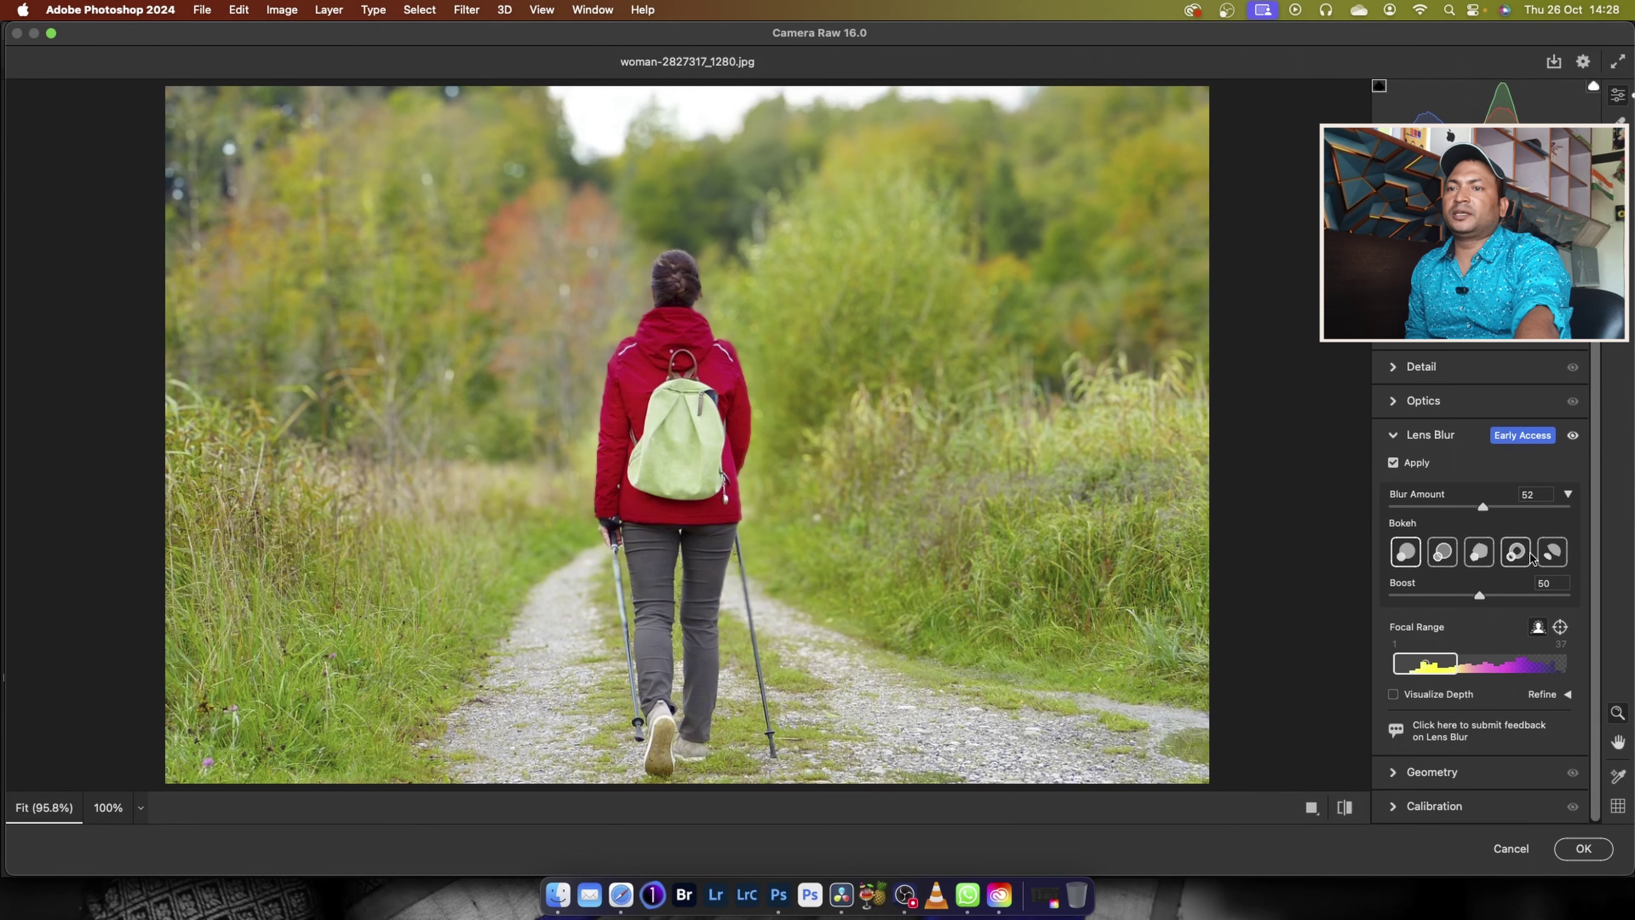
left_click(1445, 555)
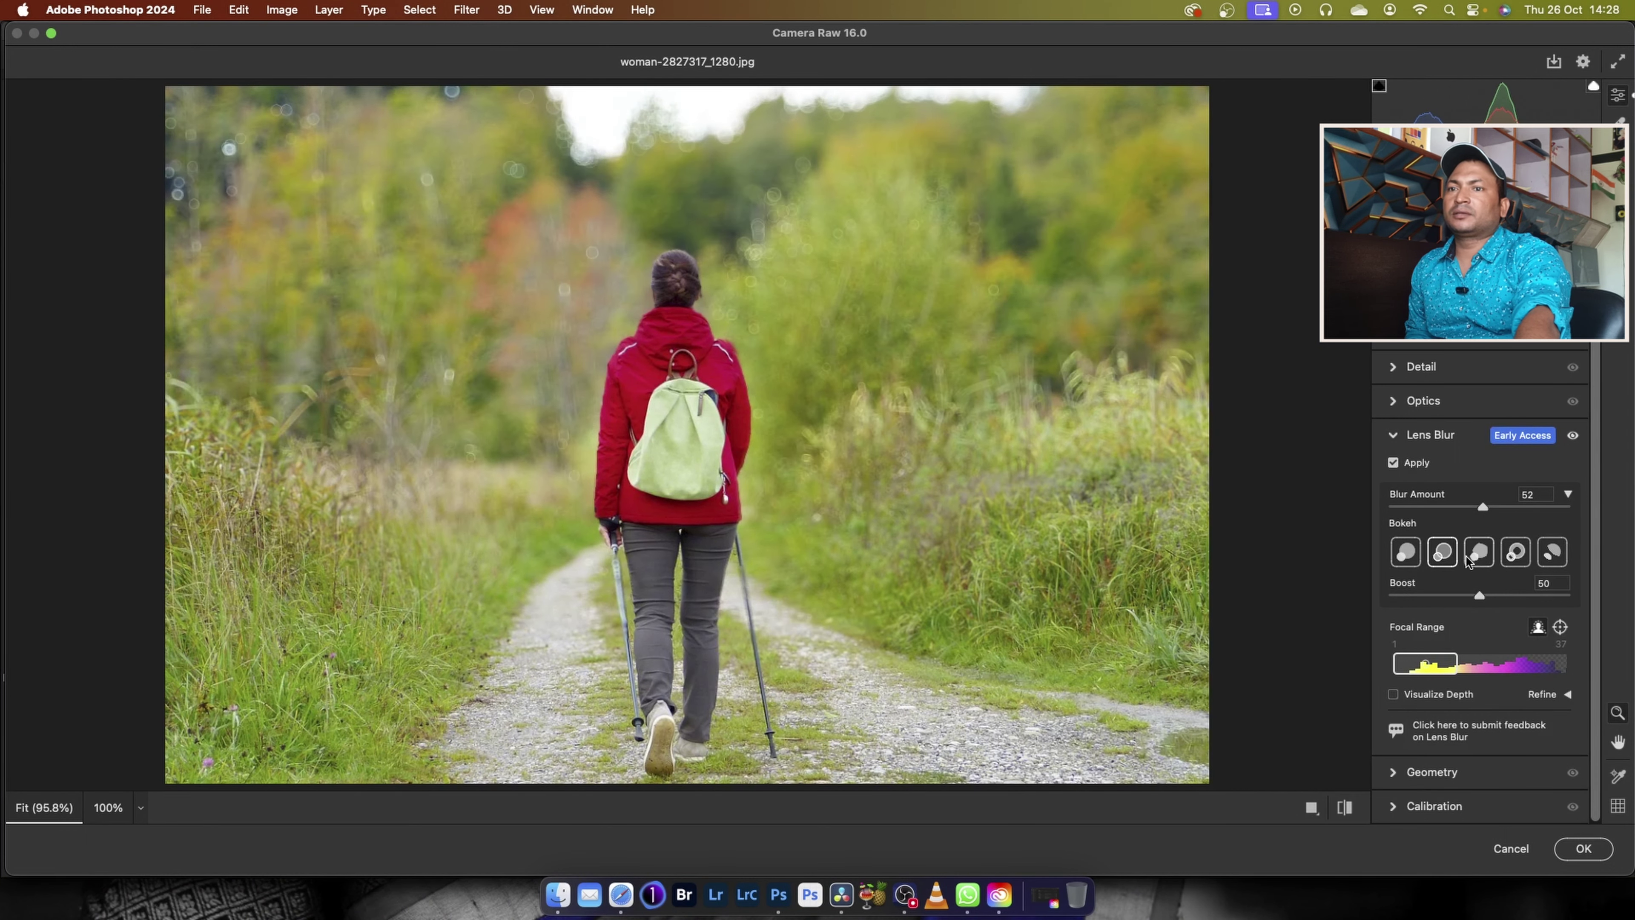
left_click(1478, 553)
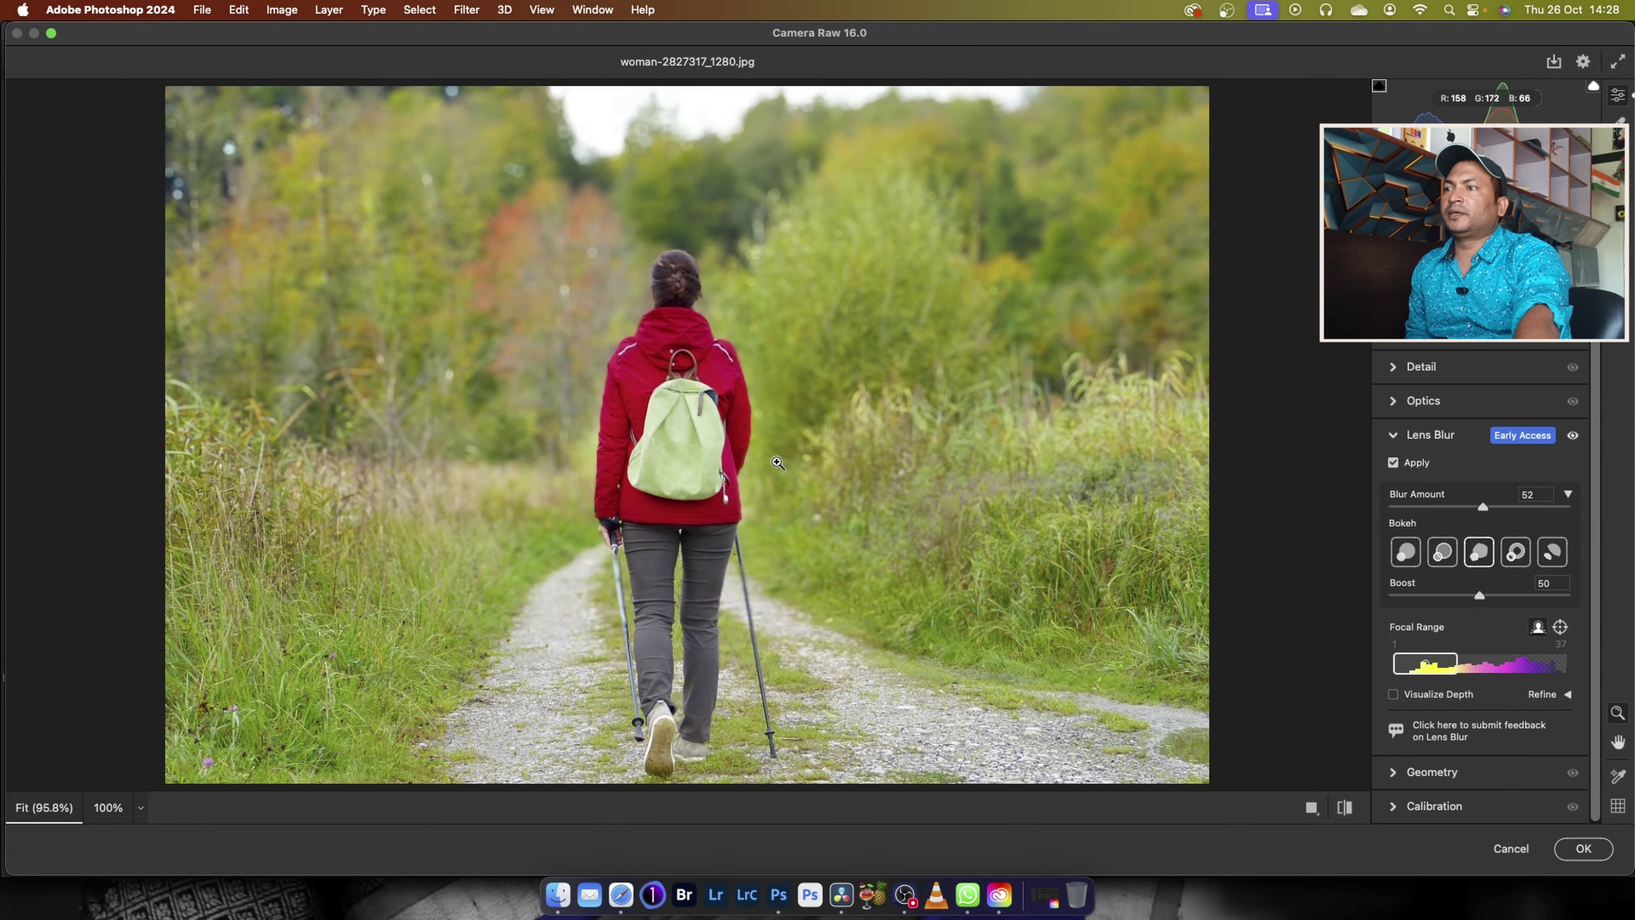
left_click(1443, 555)
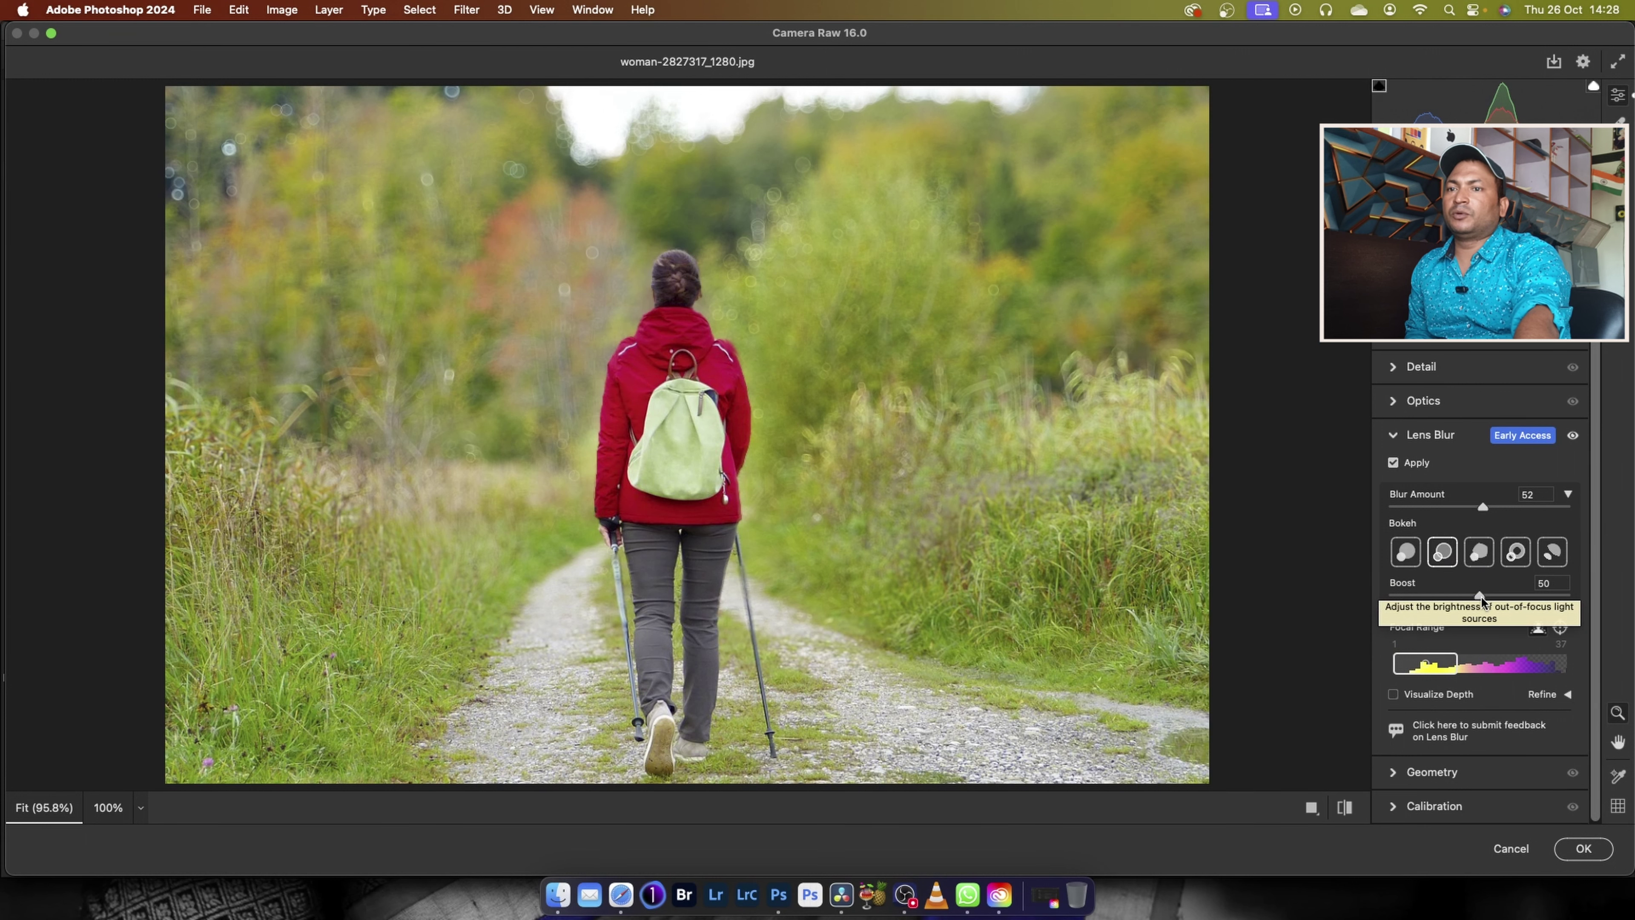
left_click_drag(1482, 595, 1531, 595)
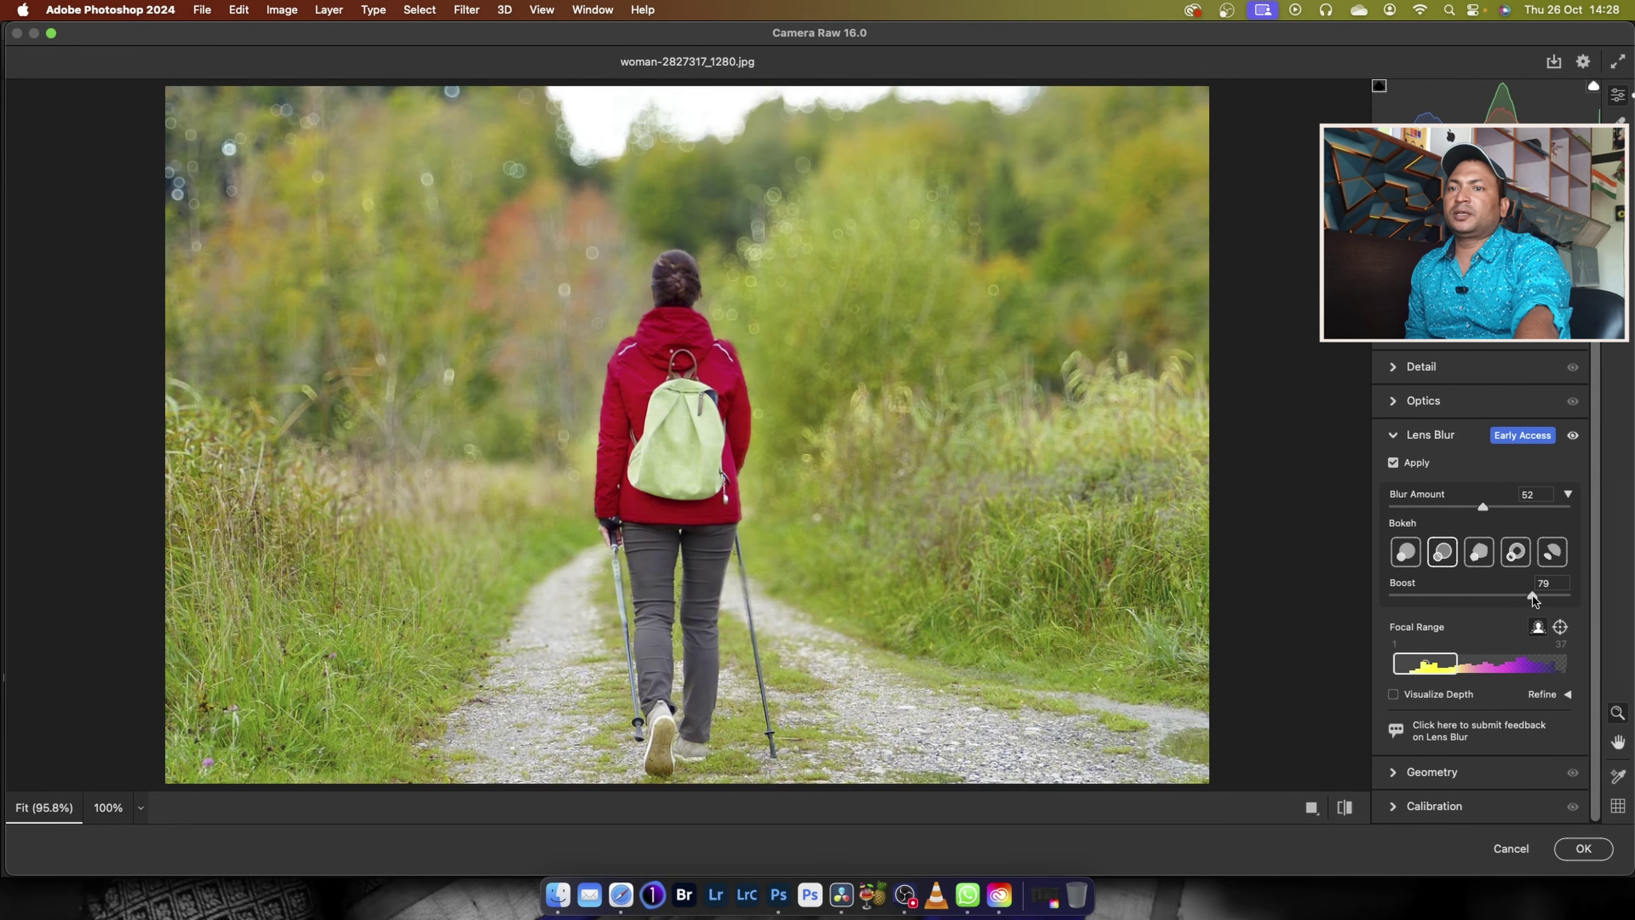
left_click_drag(1532, 595, 1503, 596)
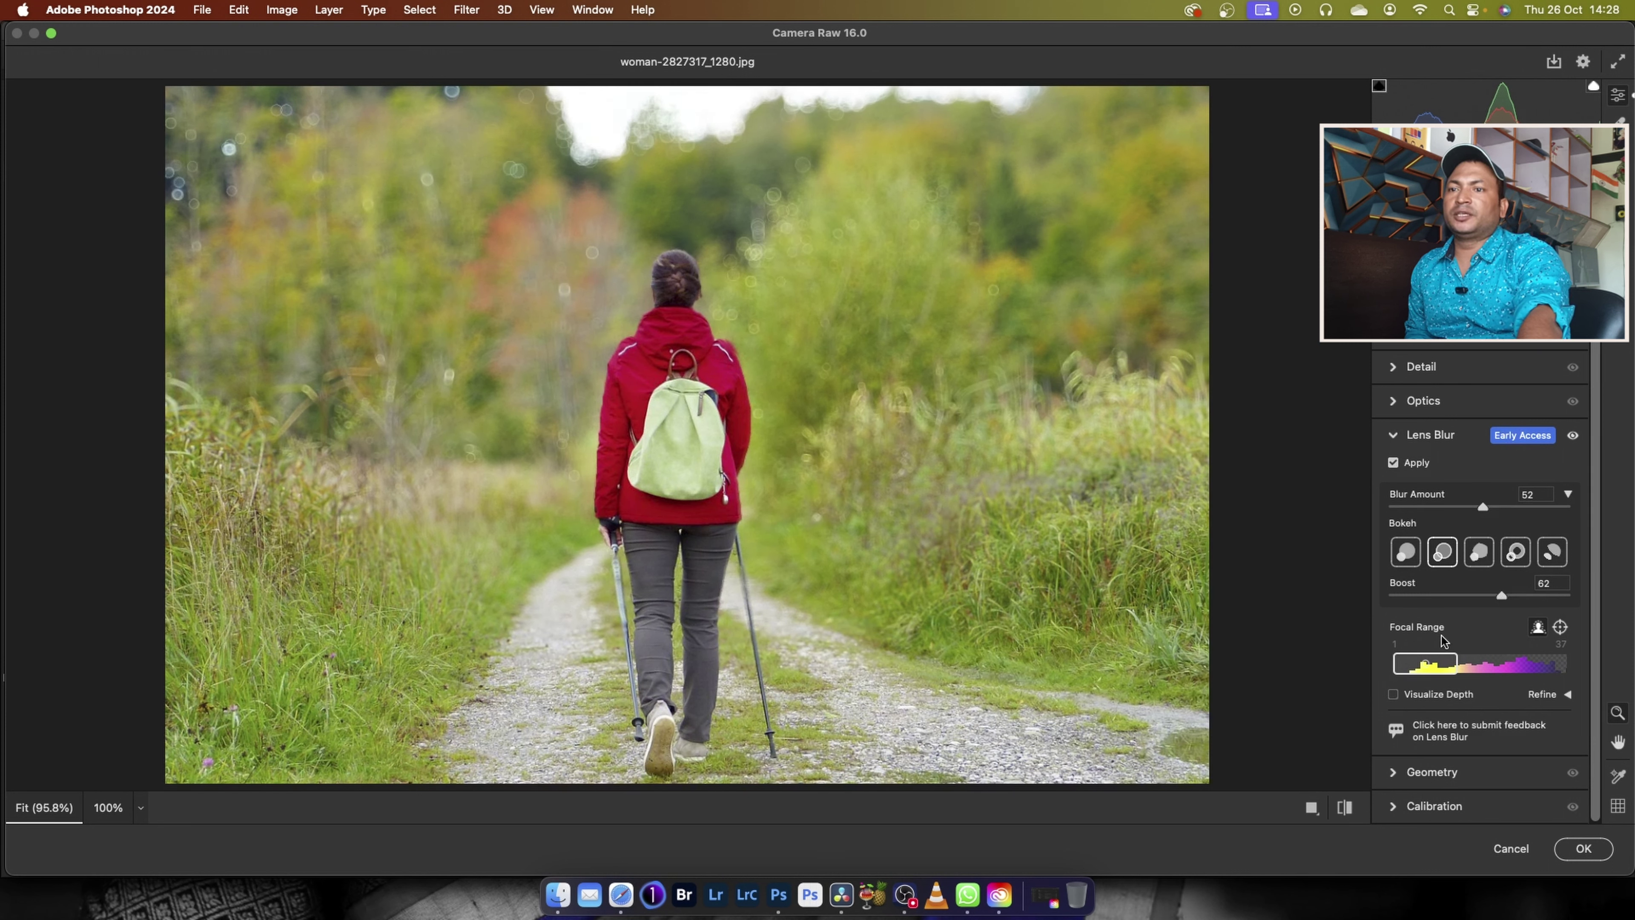
Target the woman as the focus point and narrow the focal range to end at depth 41.
left_click(1561, 627)
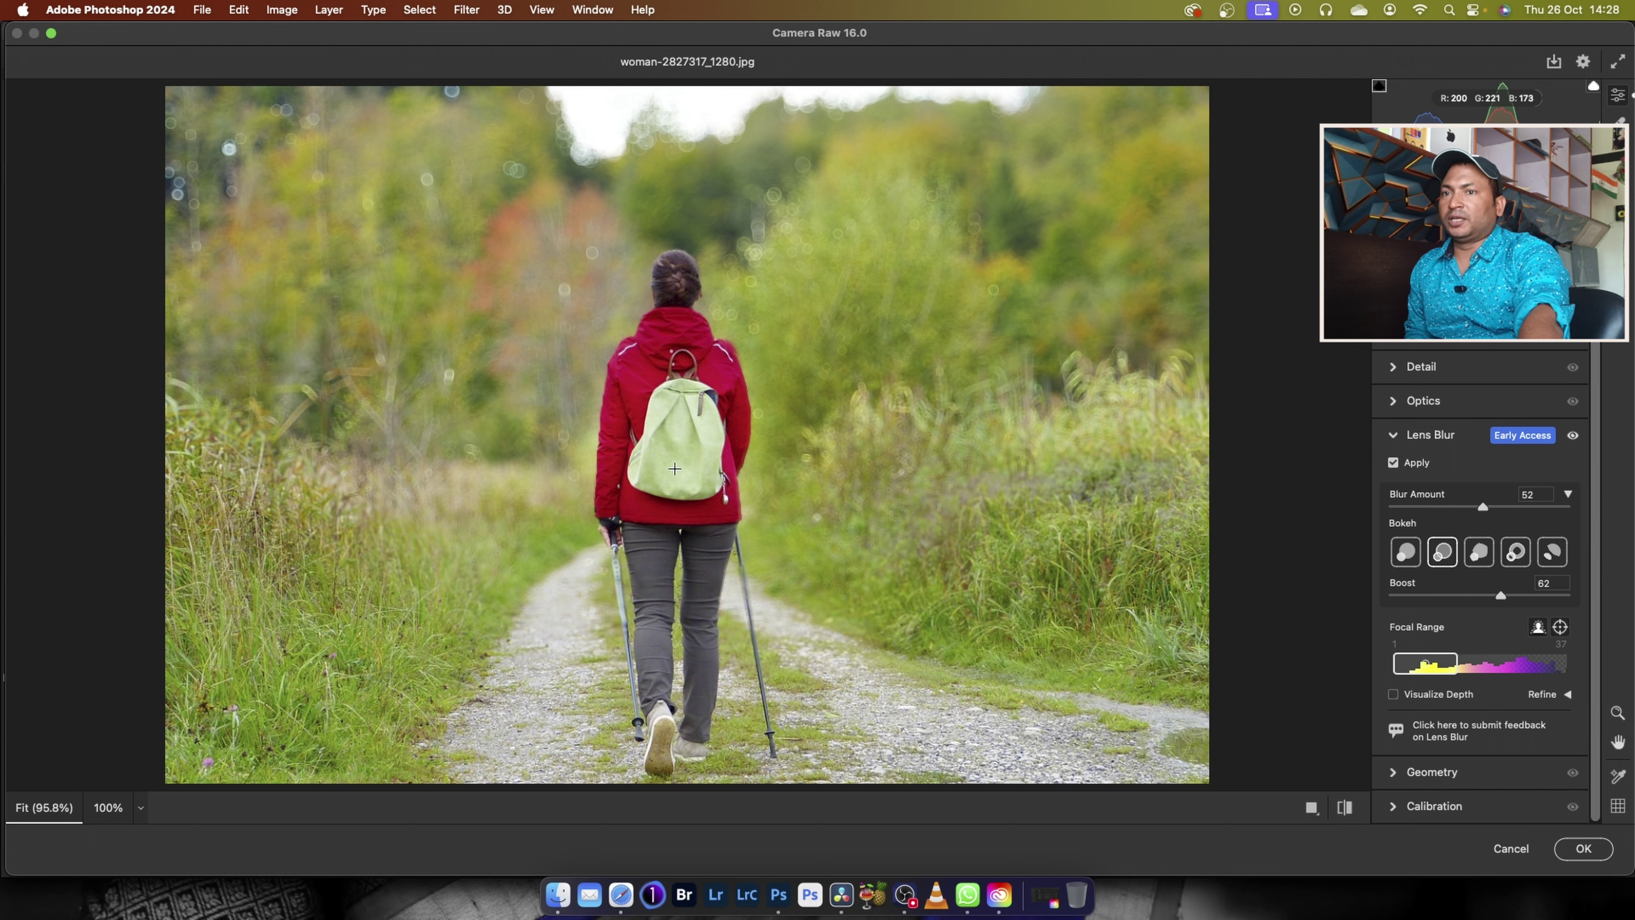
left_click(906, 307)
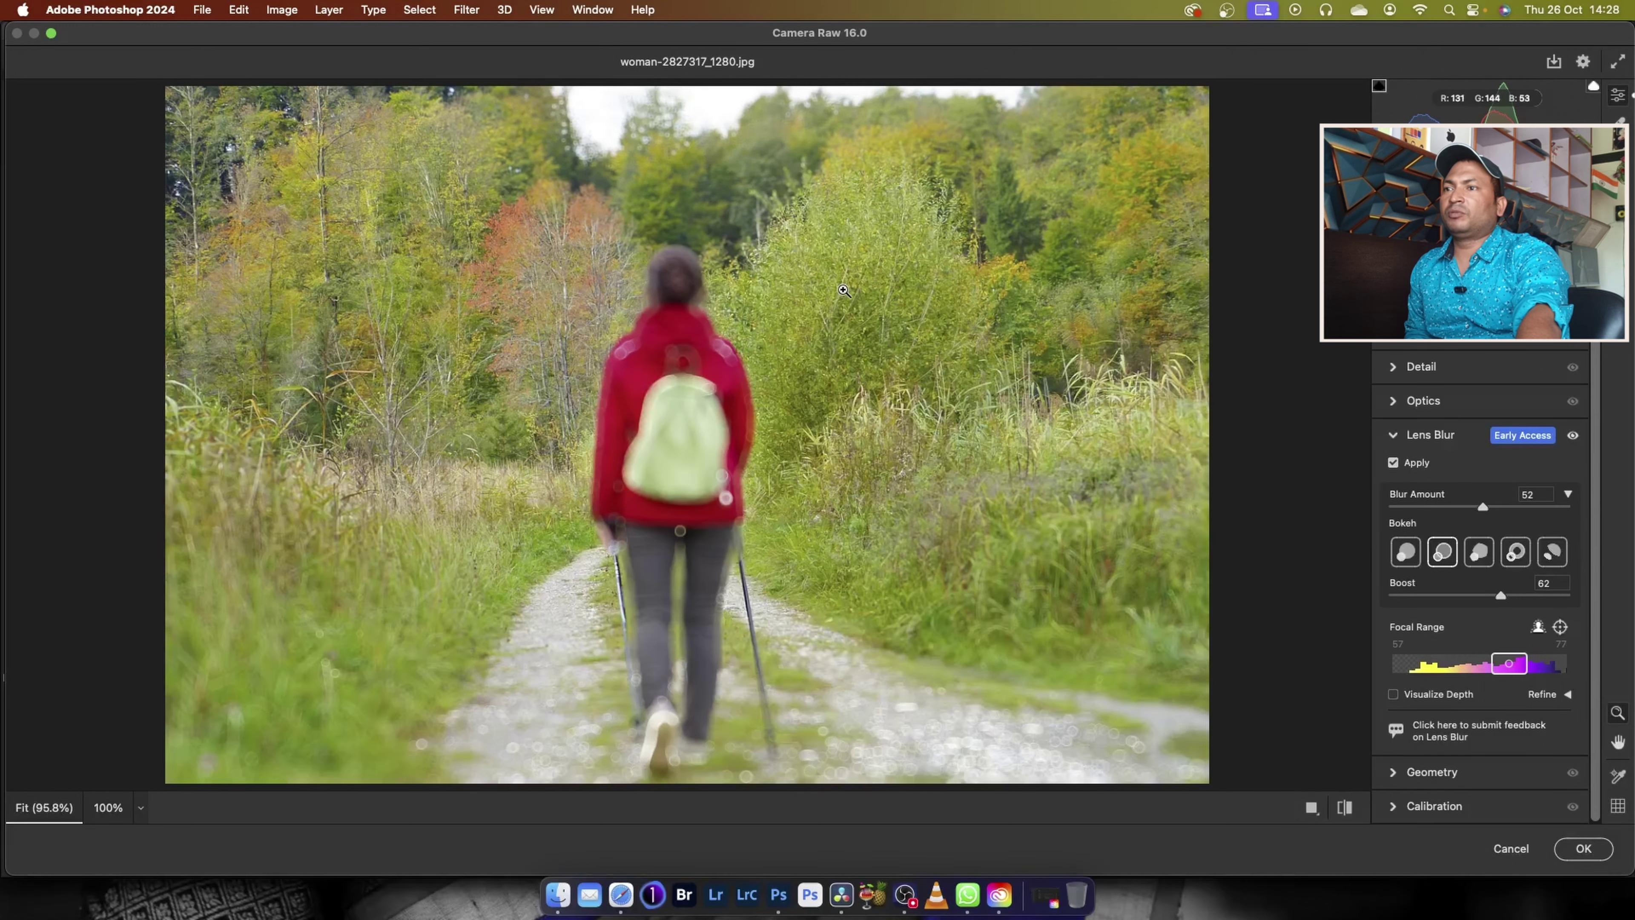
left_click(1560, 627)
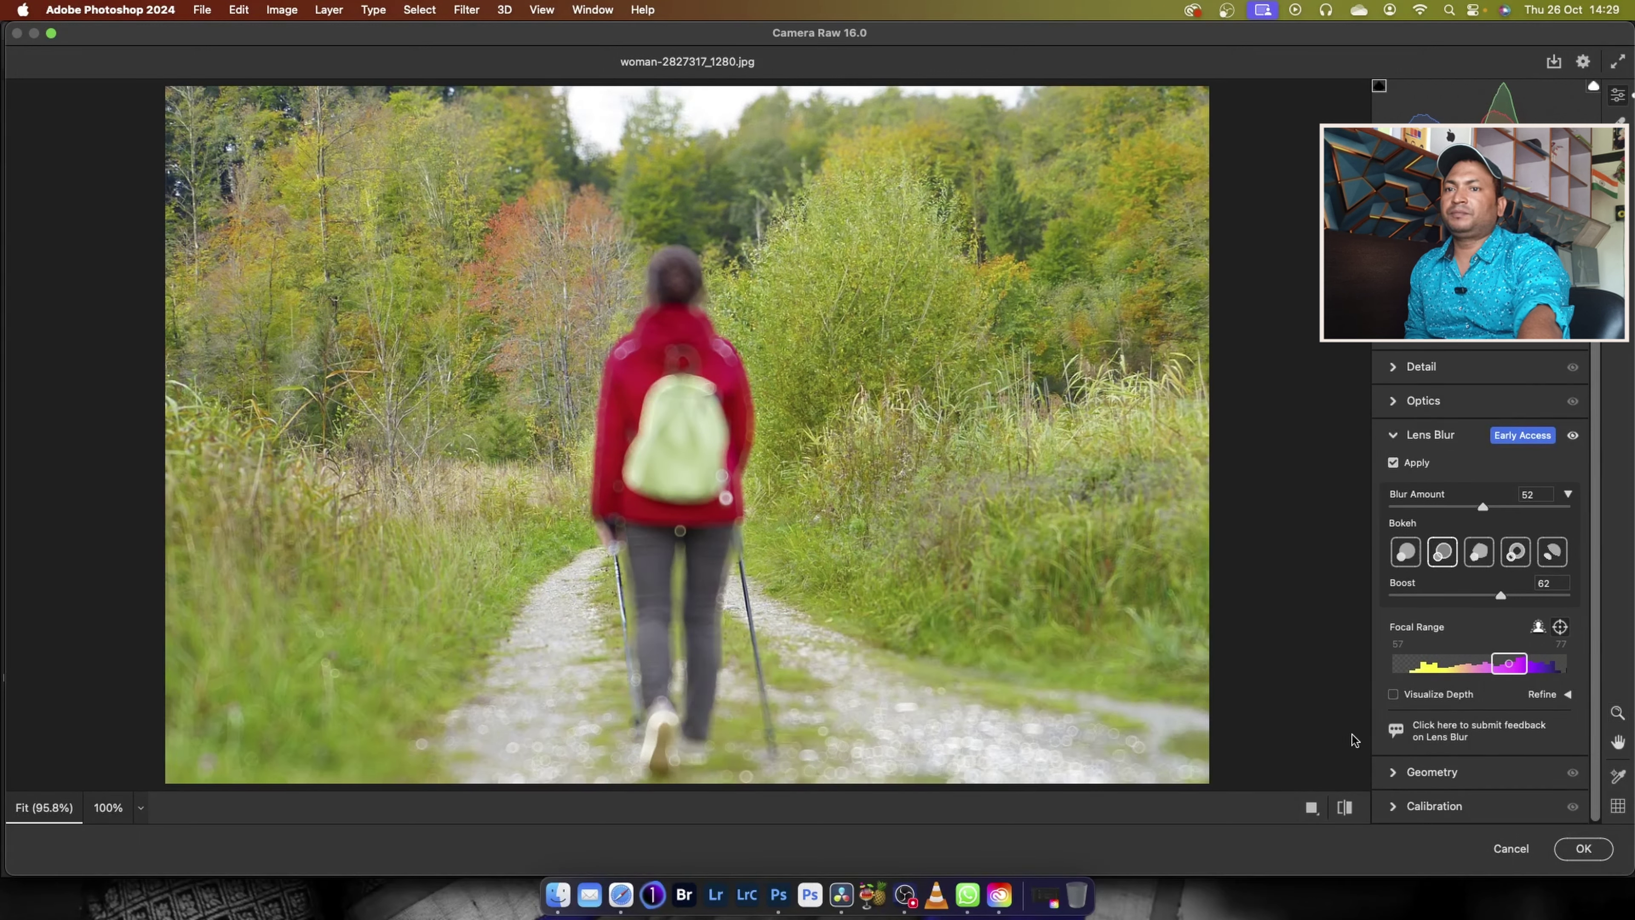
left_click(679, 443)
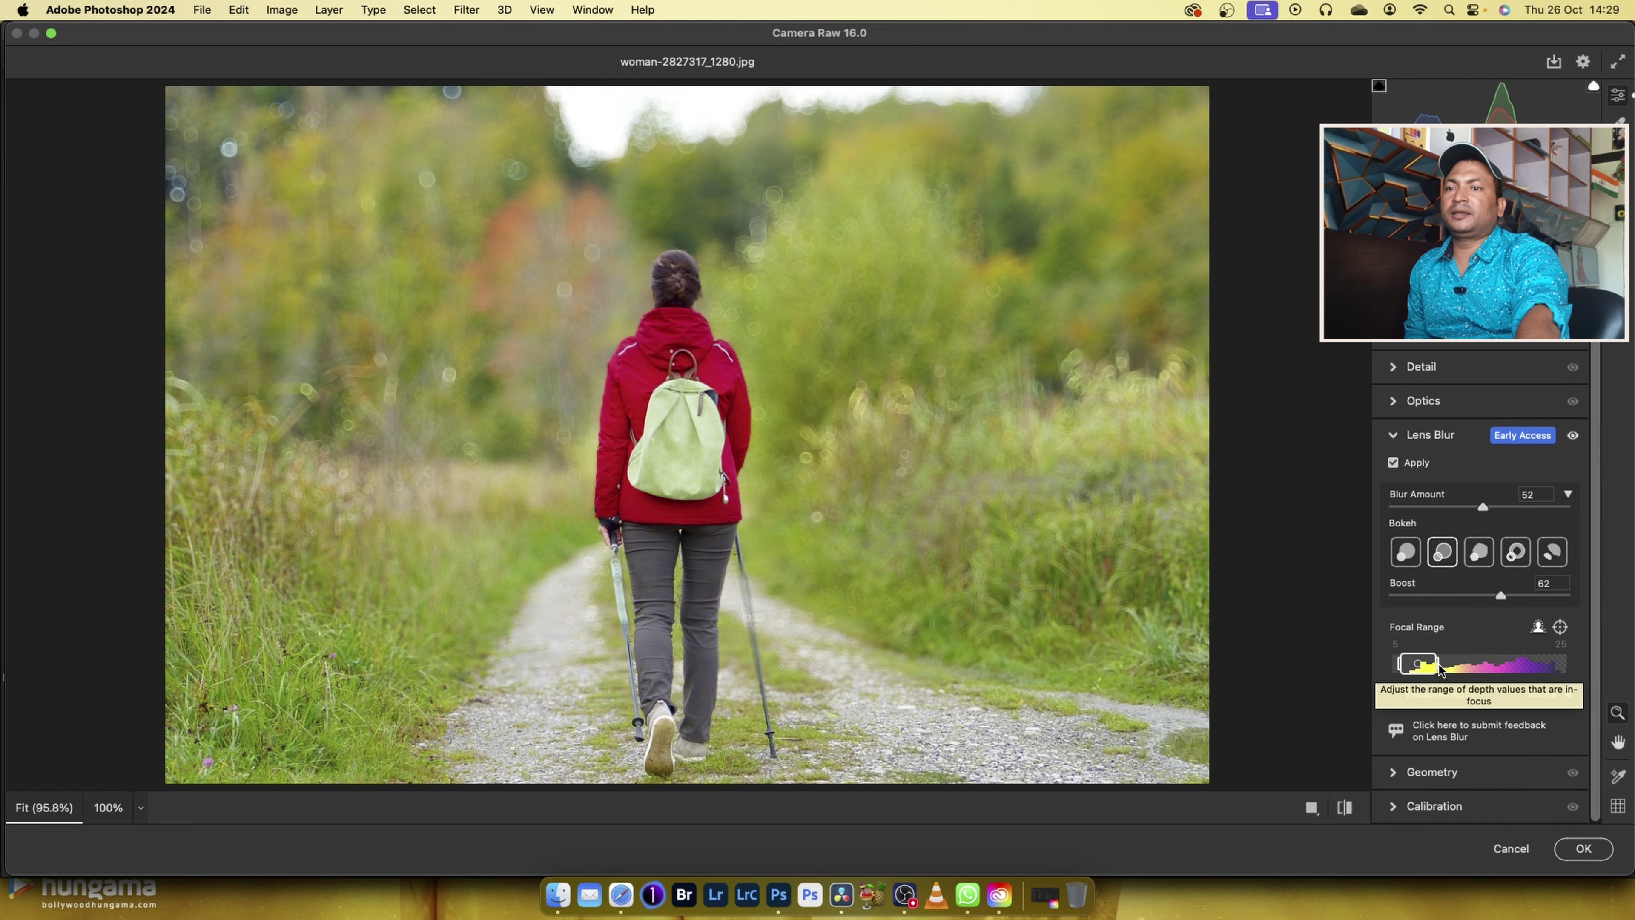
left_click_drag(1439, 670, 1509, 661)
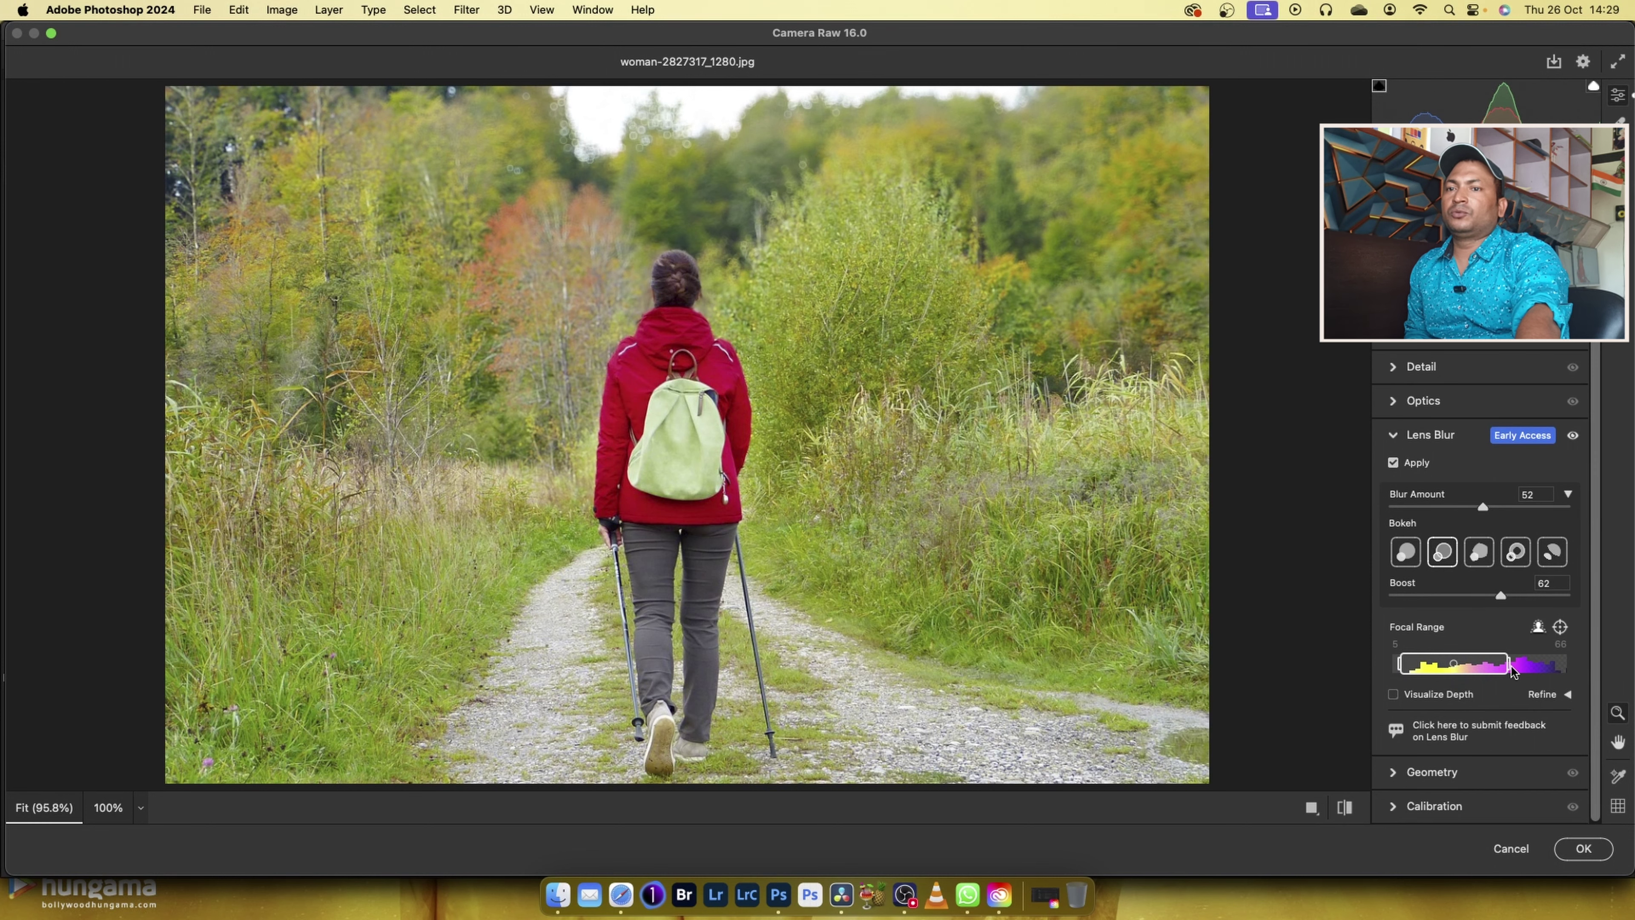
left_click_drag(1509, 668, 1460, 657)
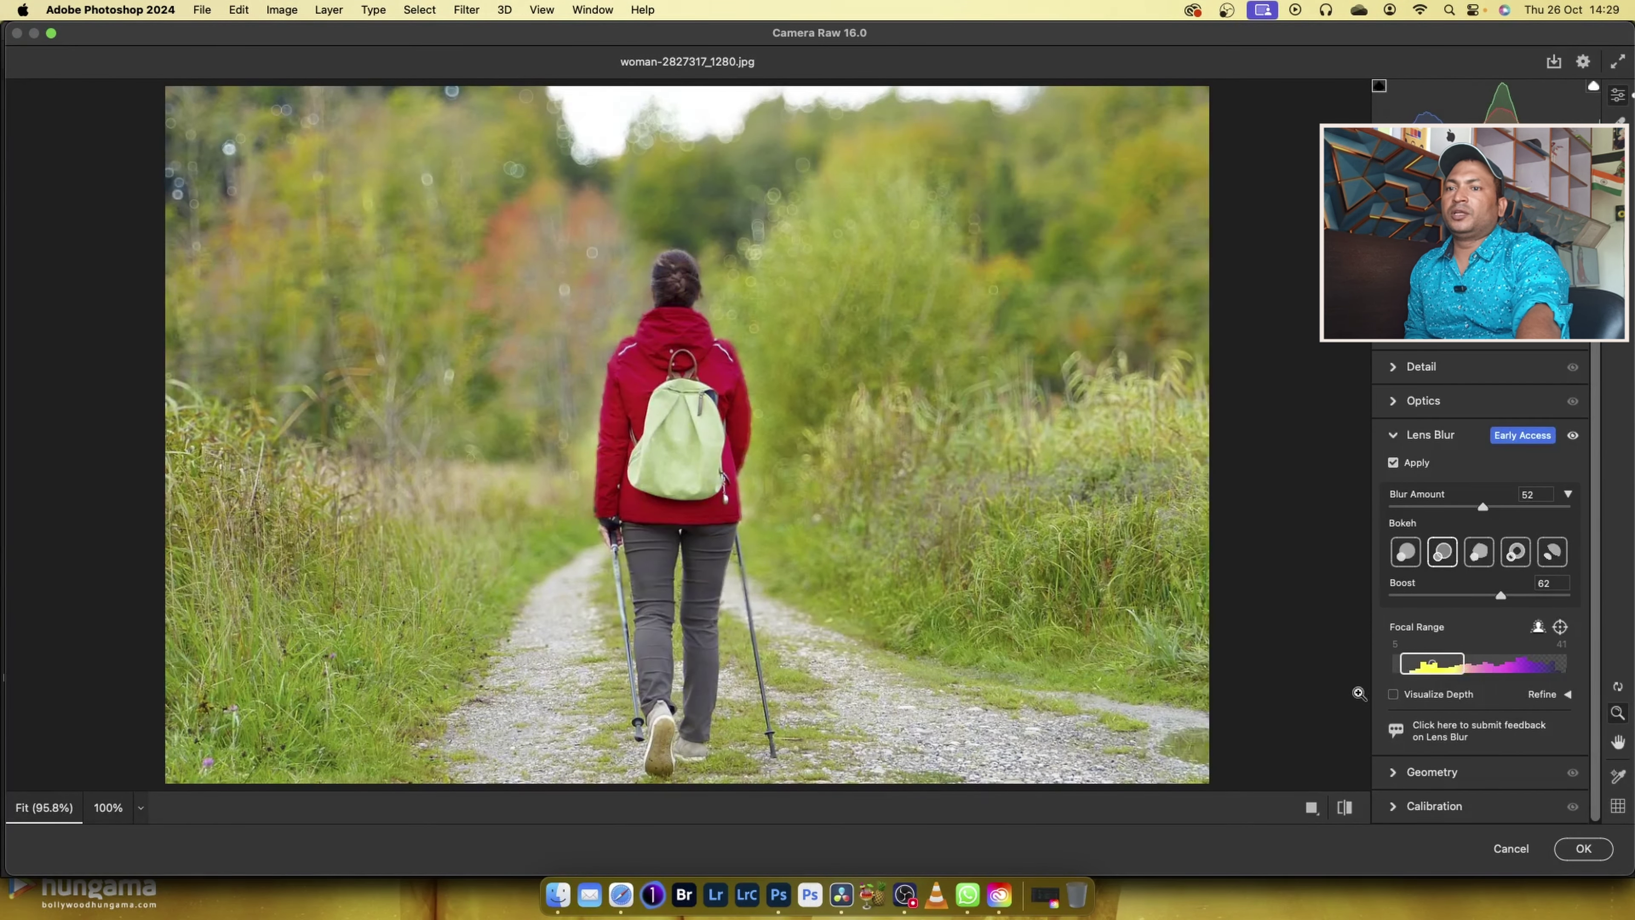
Preview the depth map, hide it again, and reveal the Focus/Blur refinement brushes.
left_click(1393, 694)
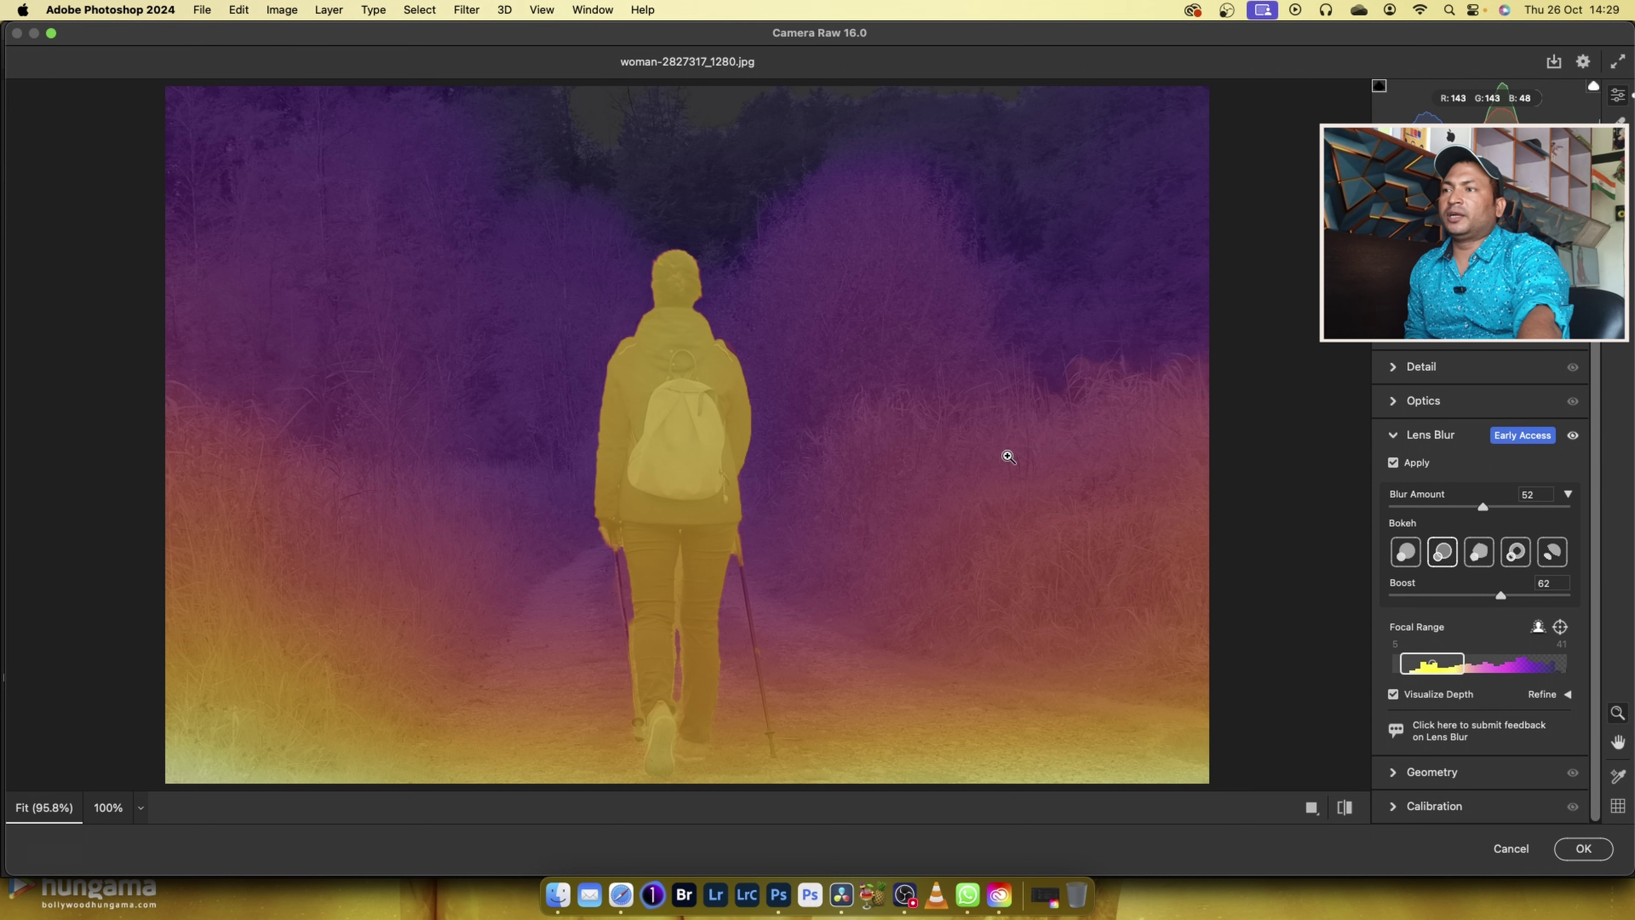
left_click(1394, 694)
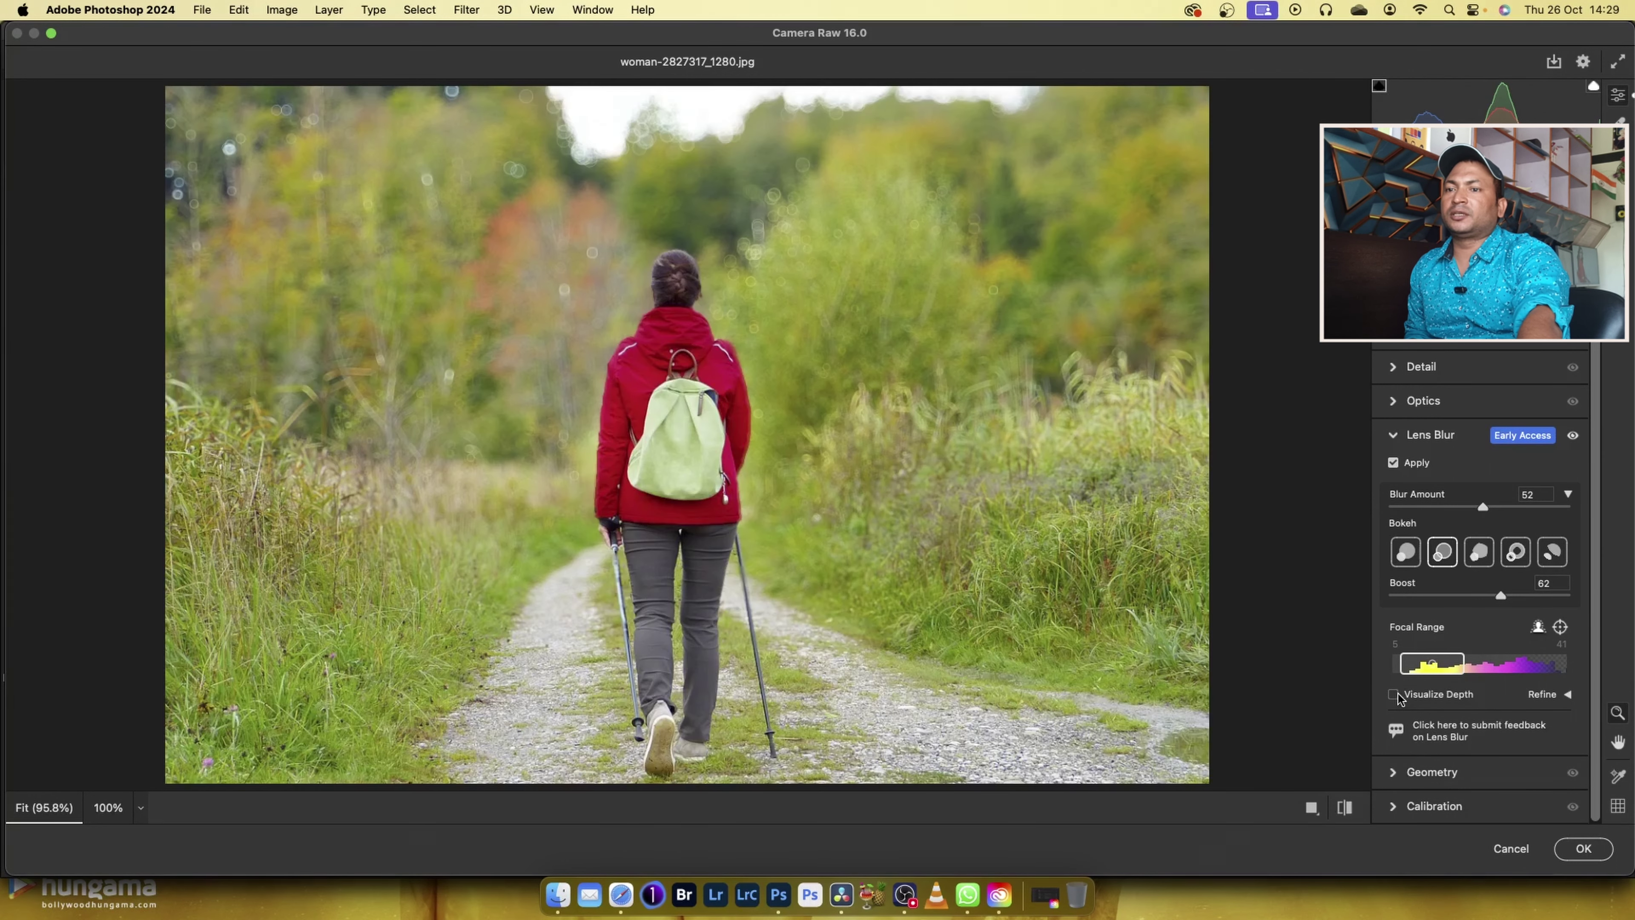
left_click(1568, 695)
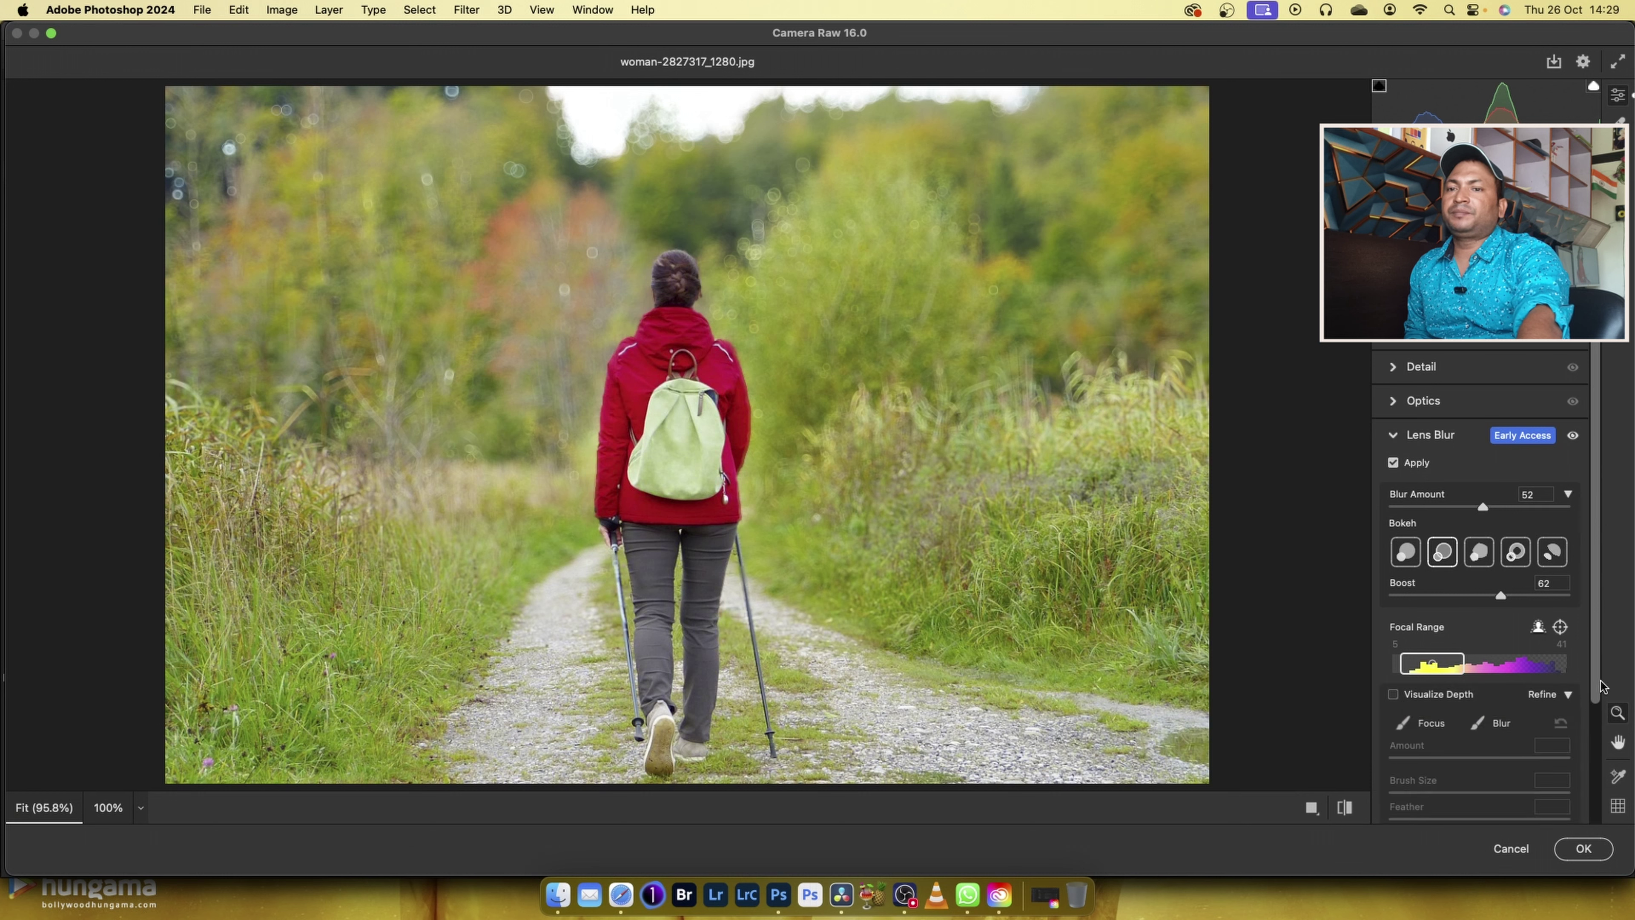
scroll(1584, 772, "down", 1)
scroll(1584, 811, "down", 3)
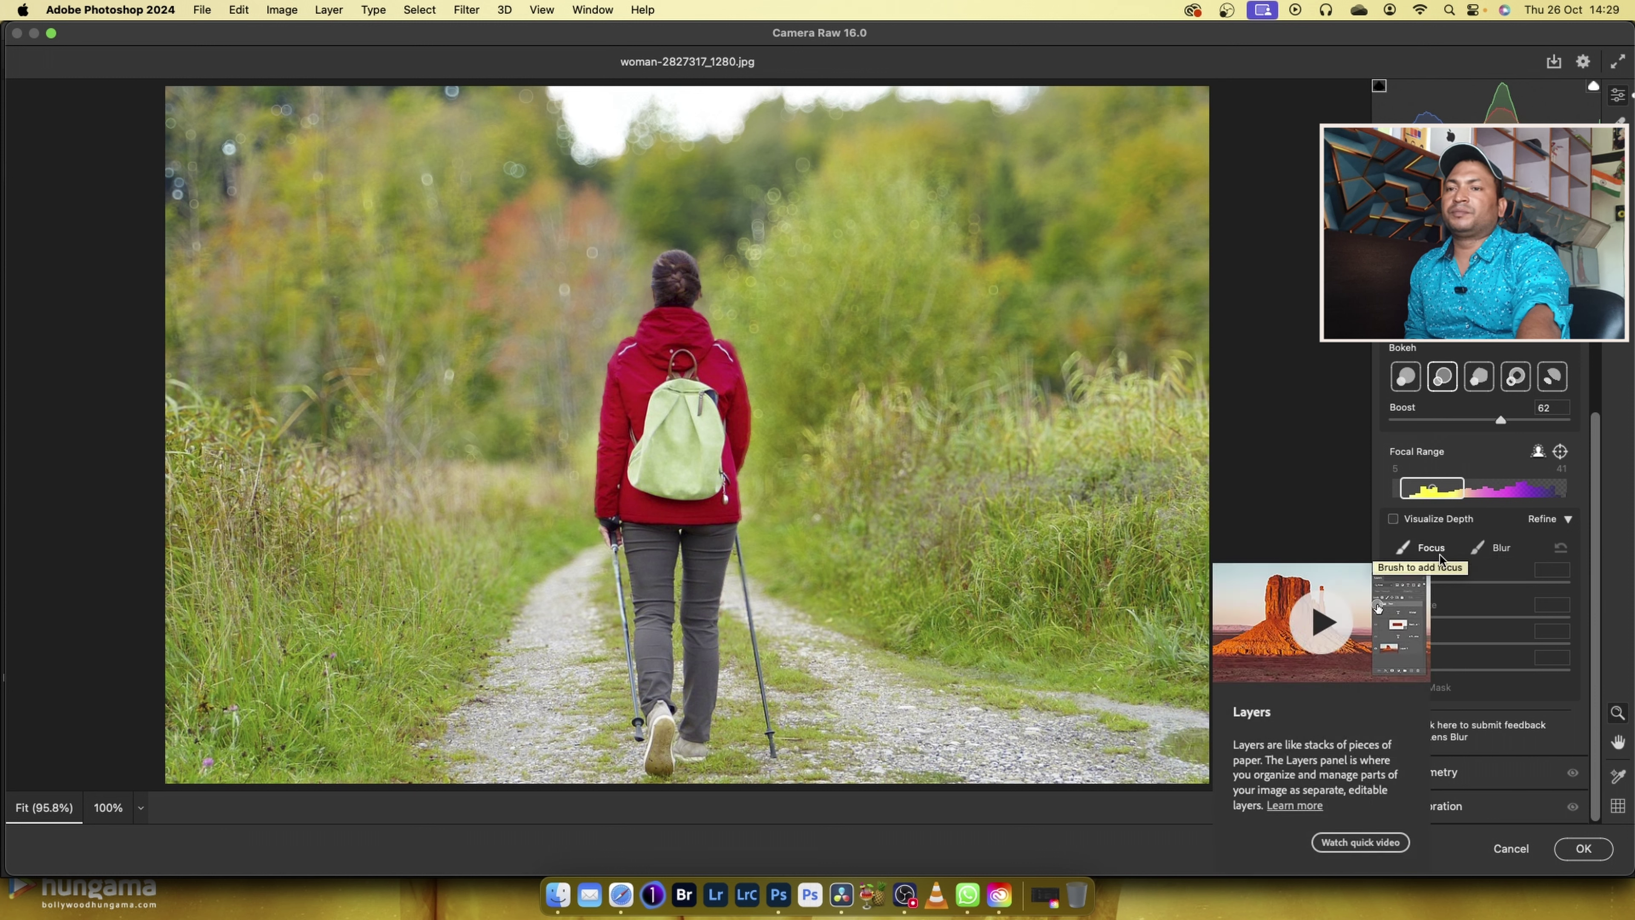
Paint focus onto the trees and foliage right of the path with the Focus brush.
left_click(1426, 548)
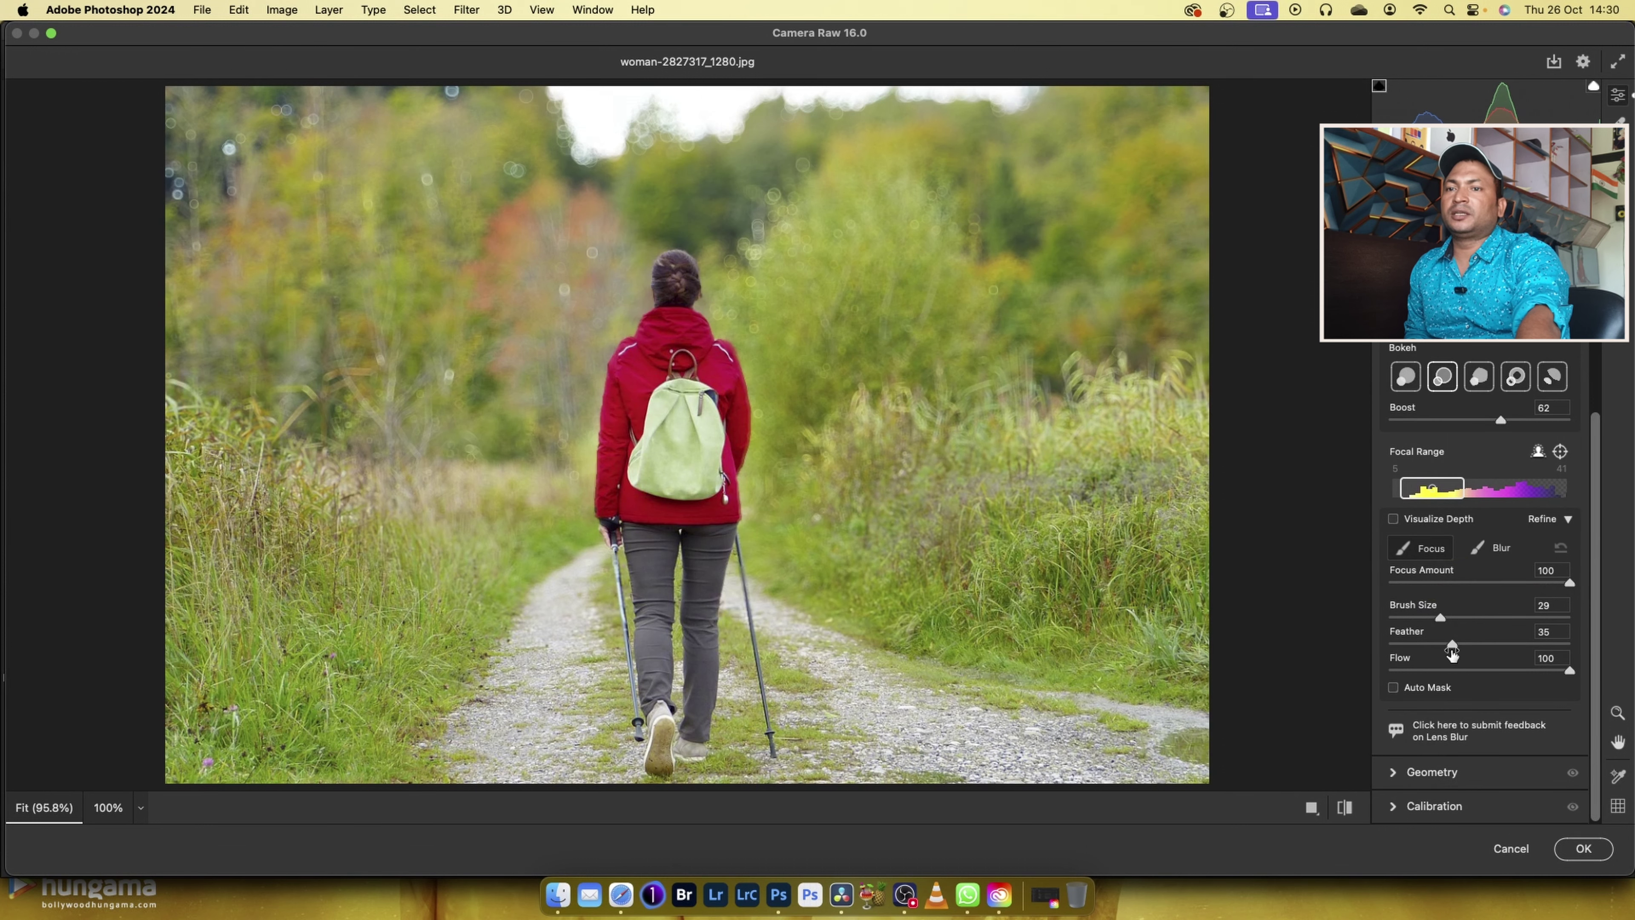
left_click_drag(1032, 110, 1003, 309)
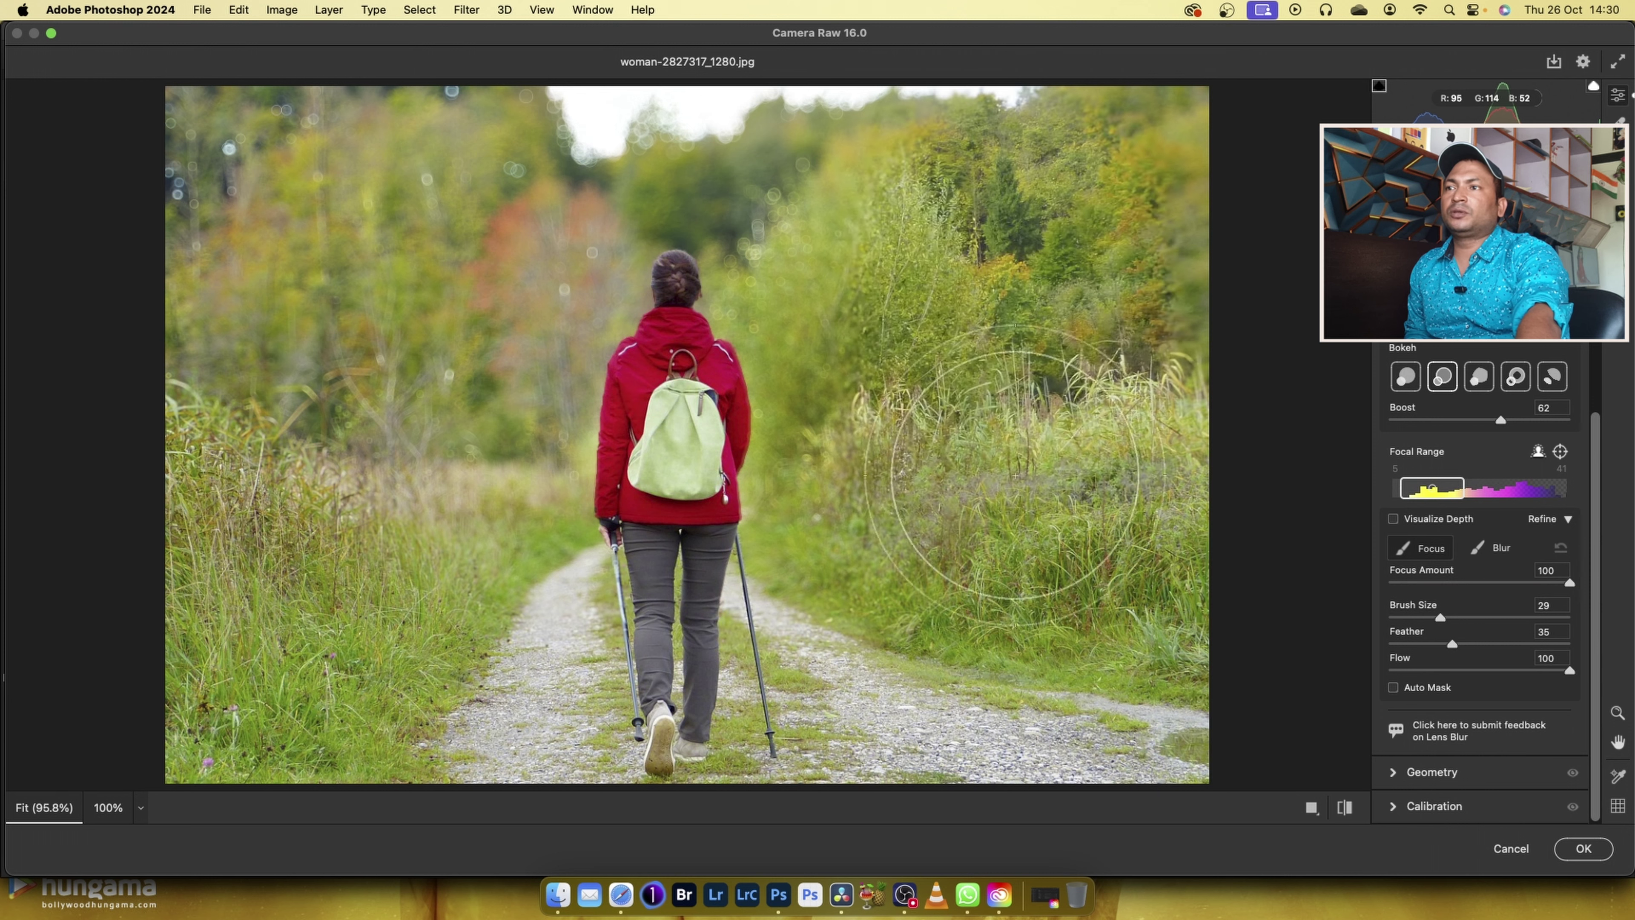
mouse_move(958, 199)
left_mouse_down()
mouse_move(990, 375)
mouse_move(1077, 417)
mouse_move(996, 361)
mouse_move(990, 271)
left_mouse_up()
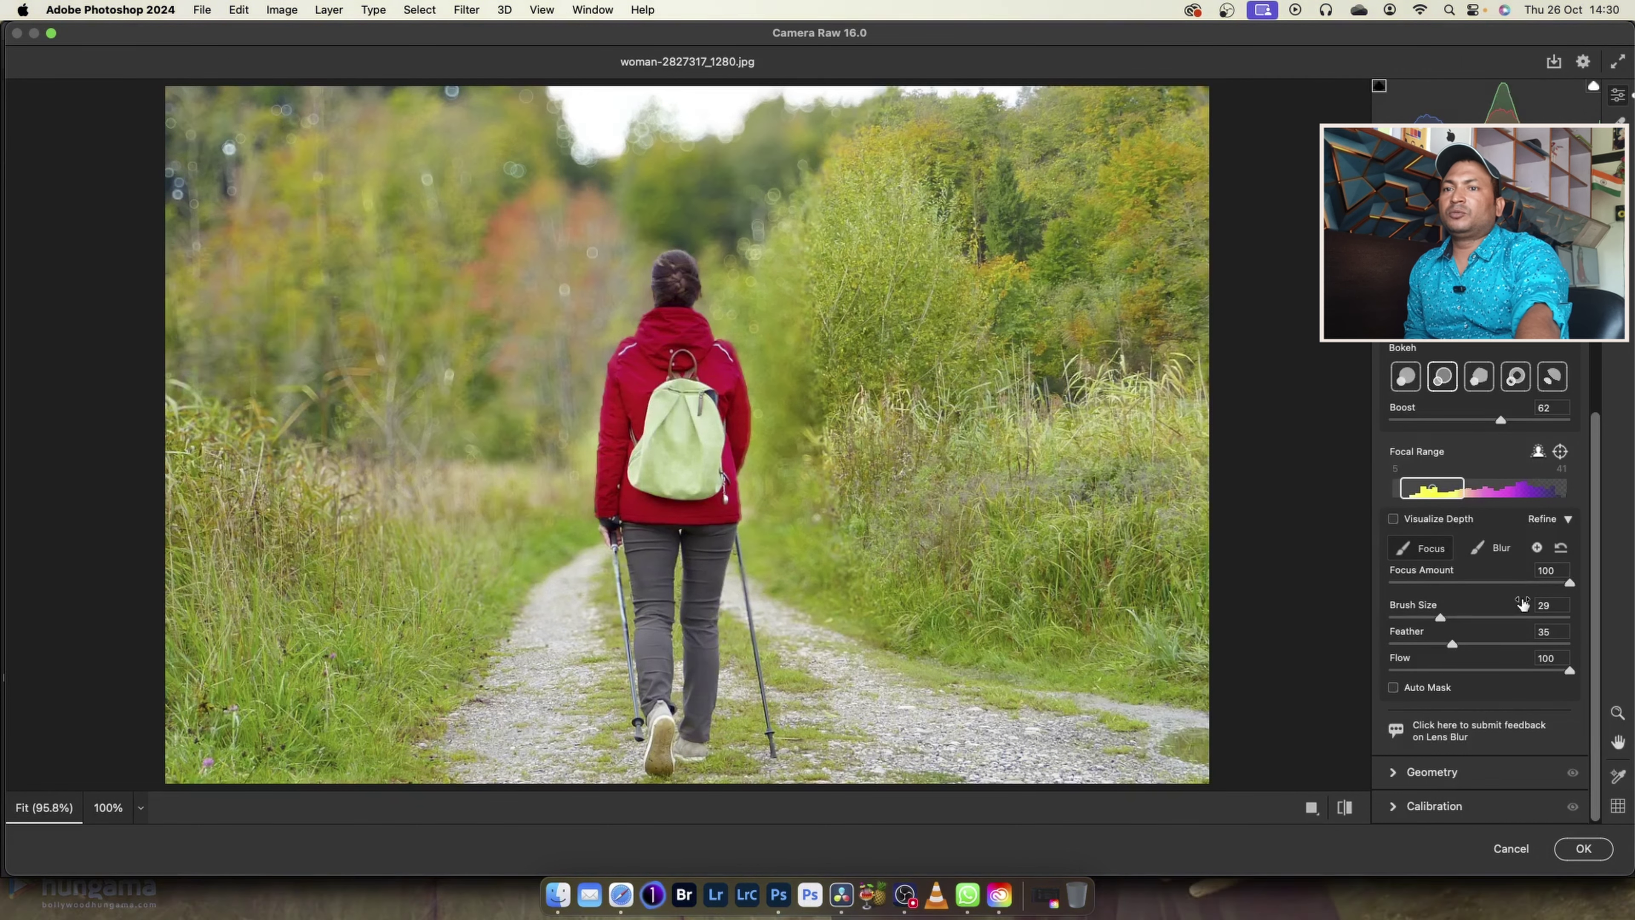
Paint blur onto the grass and trees right of the woman and the left-side grass.
left_click(1491, 548)
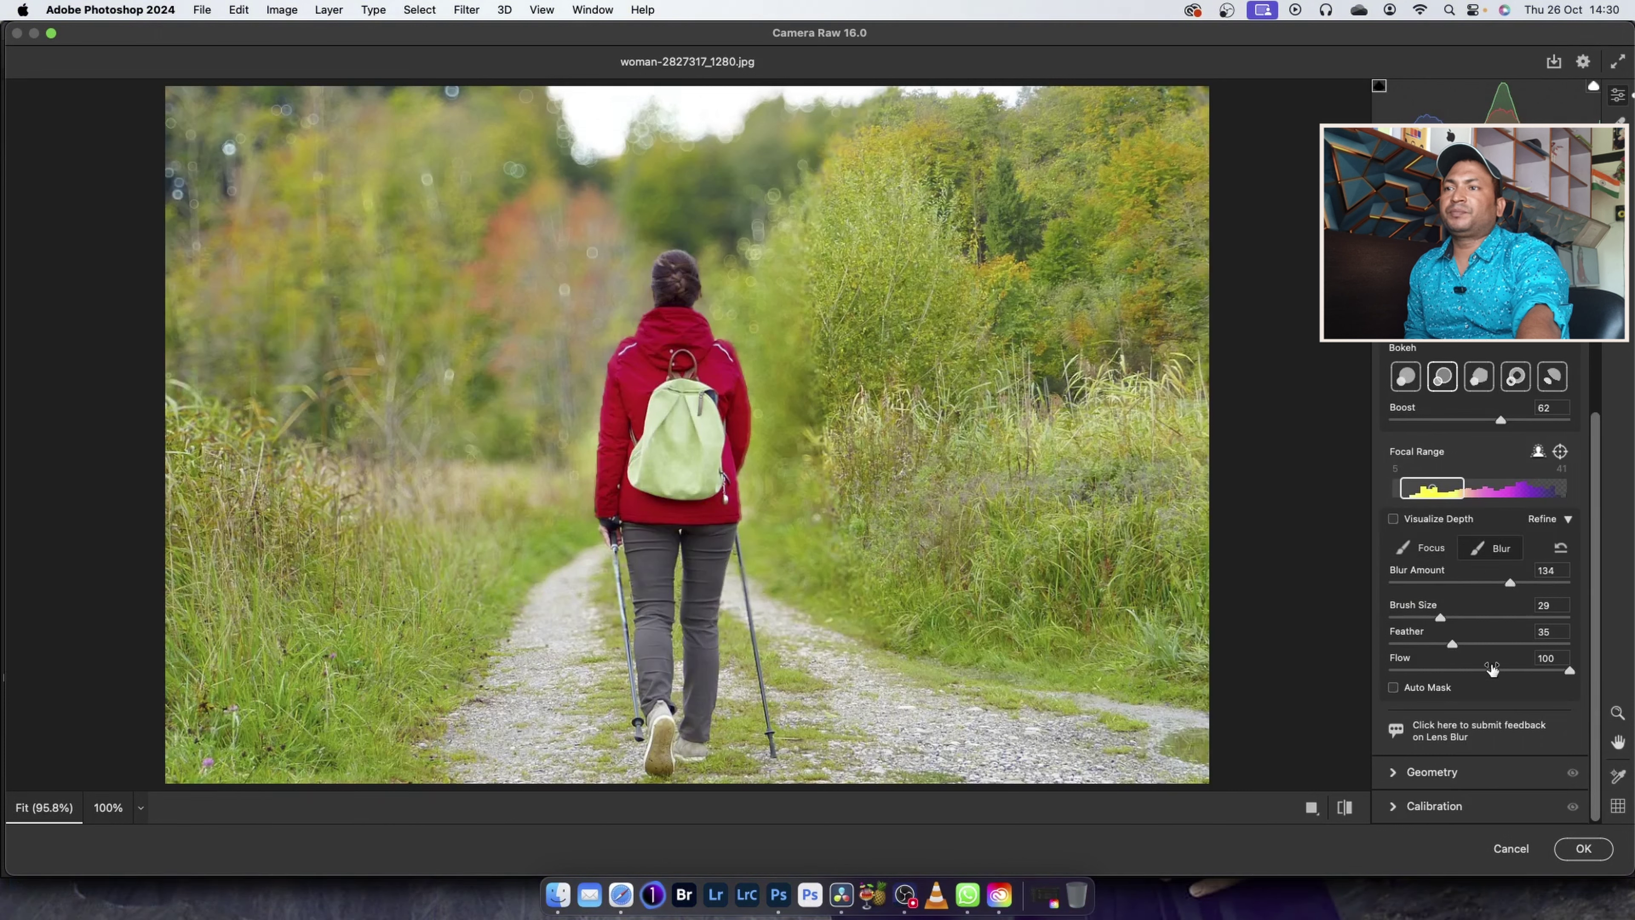
mouse_move(996, 191)
left_mouse_down()
mouse_move(966, 488)
mouse_move(1138, 511)
mouse_move(1094, 146)
mouse_move(1130, 274)
mouse_move(1133, 523)
left_mouse_up()
mouse_move(231, 439)
left_mouse_down()
mouse_move(218, 511)
mouse_move(240, 686)
mouse_move(358, 500)
mouse_move(262, 602)
mouse_move(219, 420)
mouse_move(225, 529)
left_mouse_up()
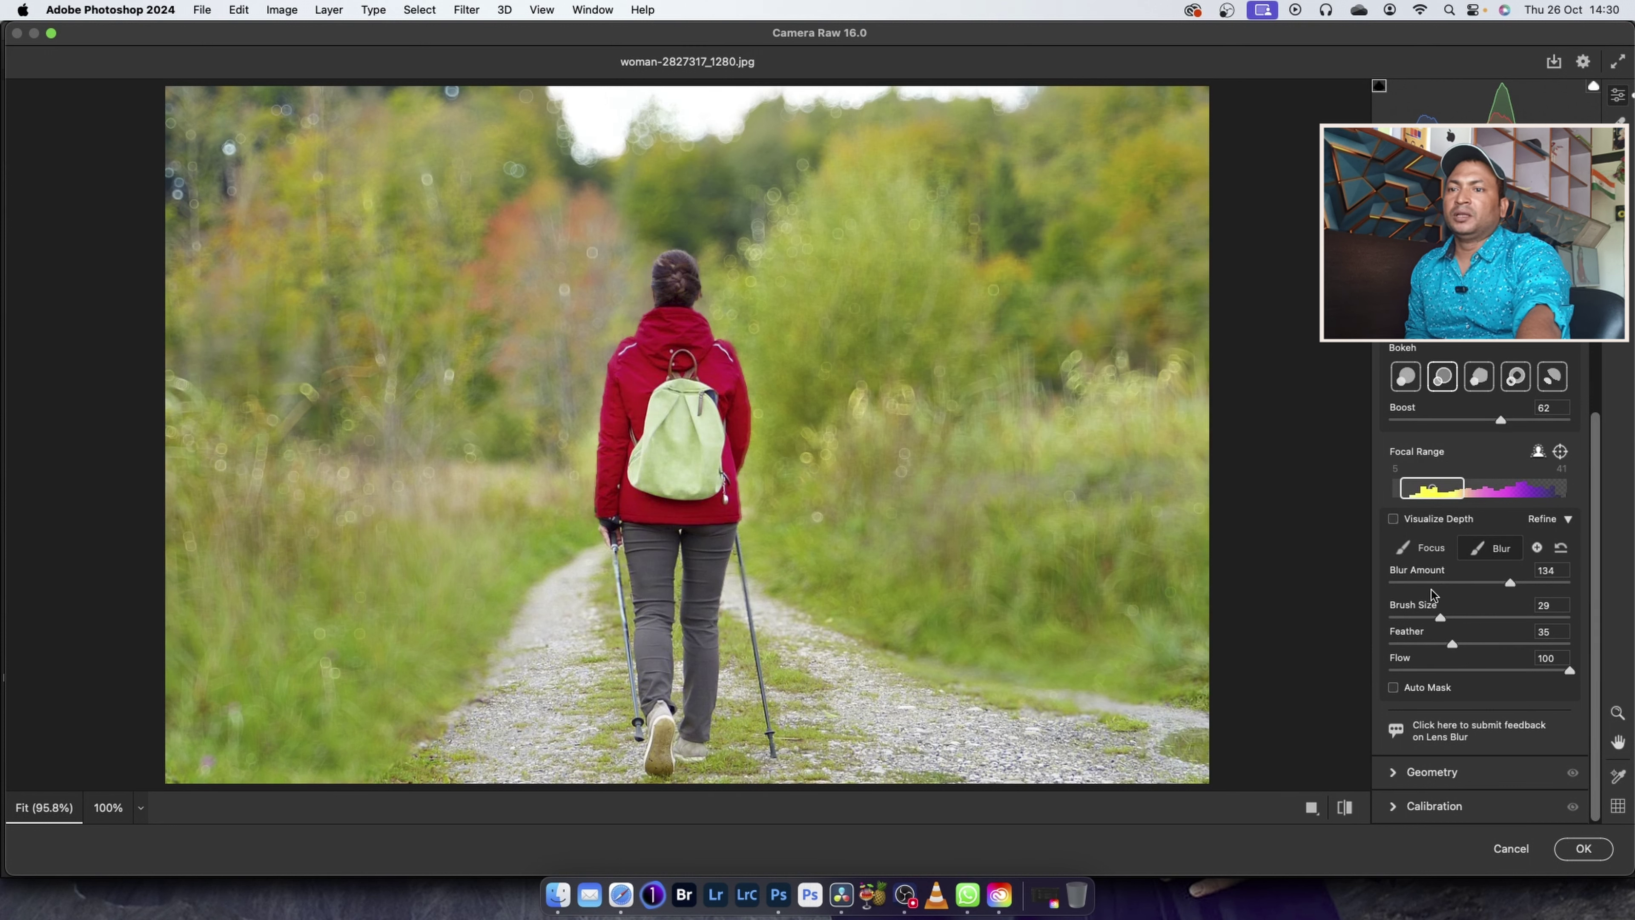
Confirm the Camera Raw dialog to commit the lens blur to Layer 1.
left_click(1582, 849)
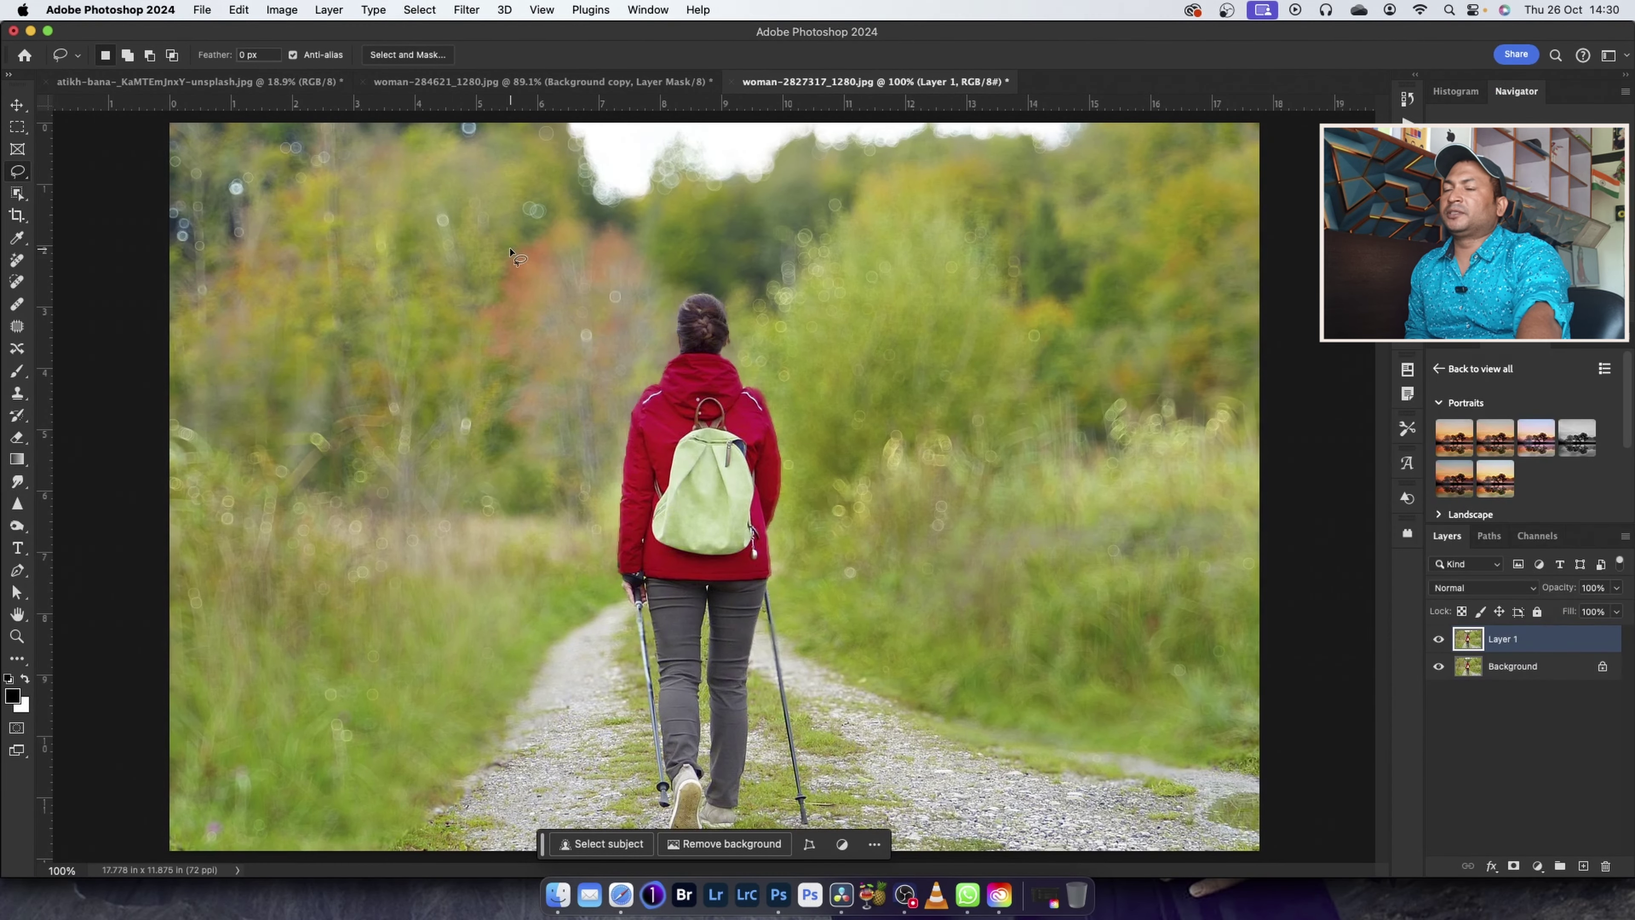